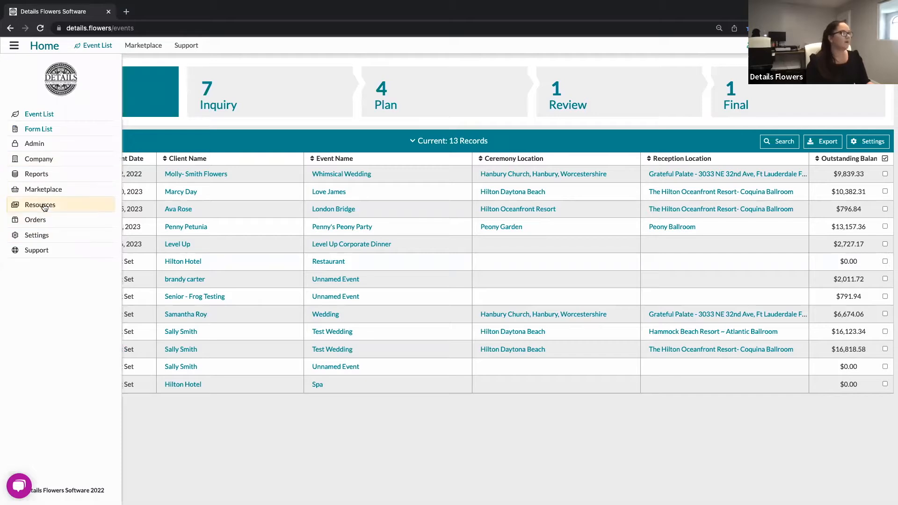
Expand Resources in the sidebar and go to the Item Gallery.
left_click(43, 206)
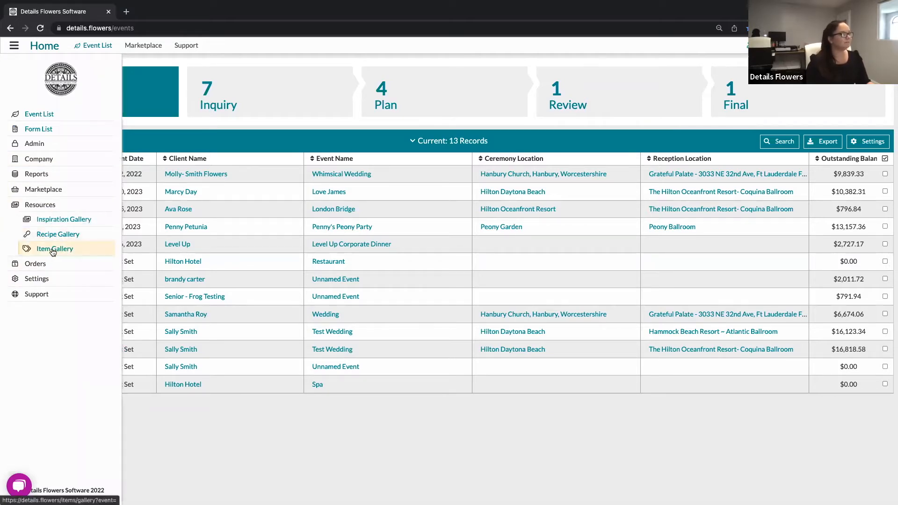
left_click(53, 252)
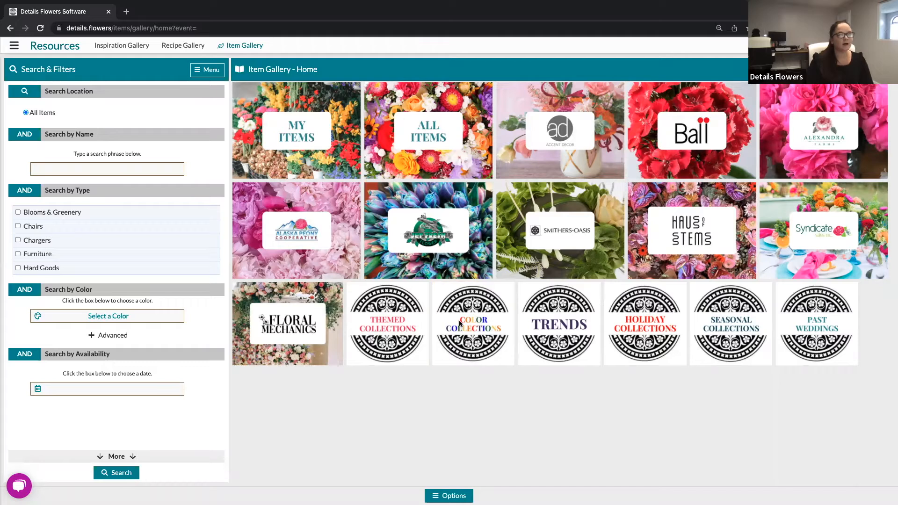
Look over the Item Gallery home's vendor tiles and Themed, Color, Trends, Holiday, Seasonal collections.
mouse_move(480, 336)
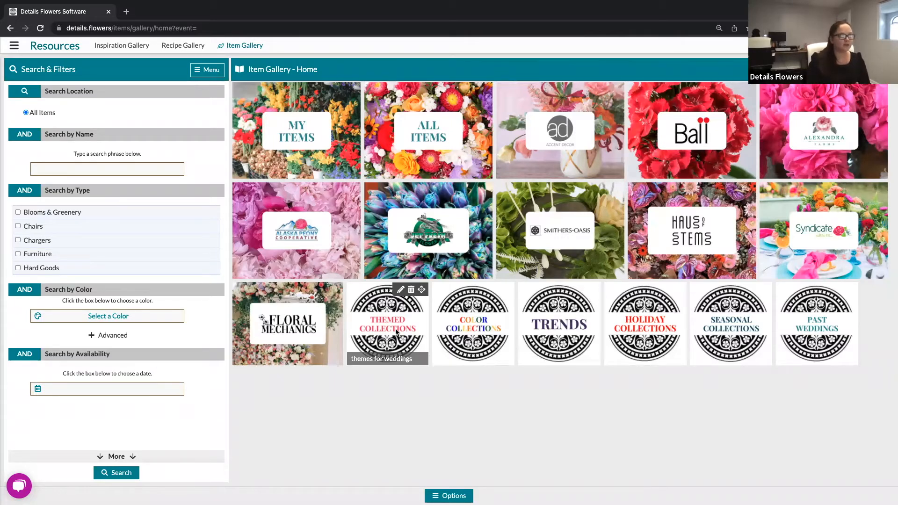
Go into Color Collections to see the White through Red collection tiles.
left_click(483, 337)
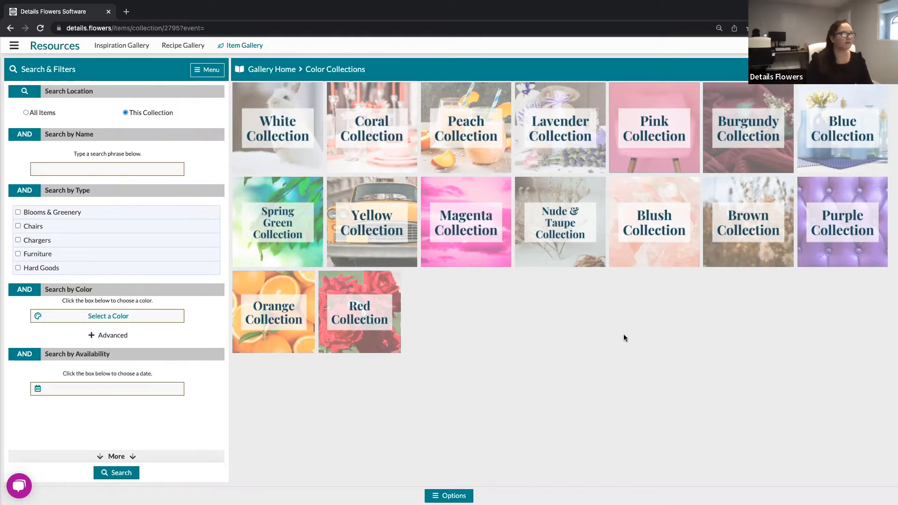
Browse the White Collection's white roses, gypsophila, hydrangeas and hard goods.
left_click(284, 143)
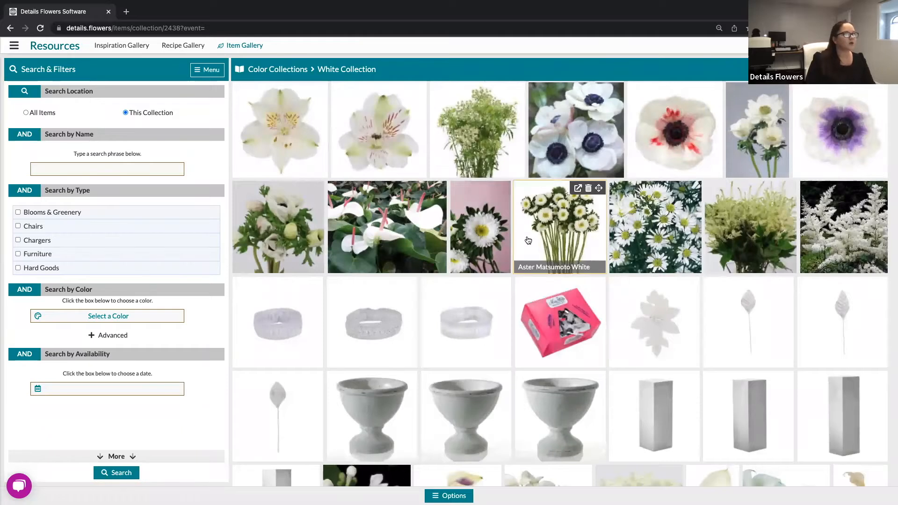
scroll(528, 240, "down", 6)
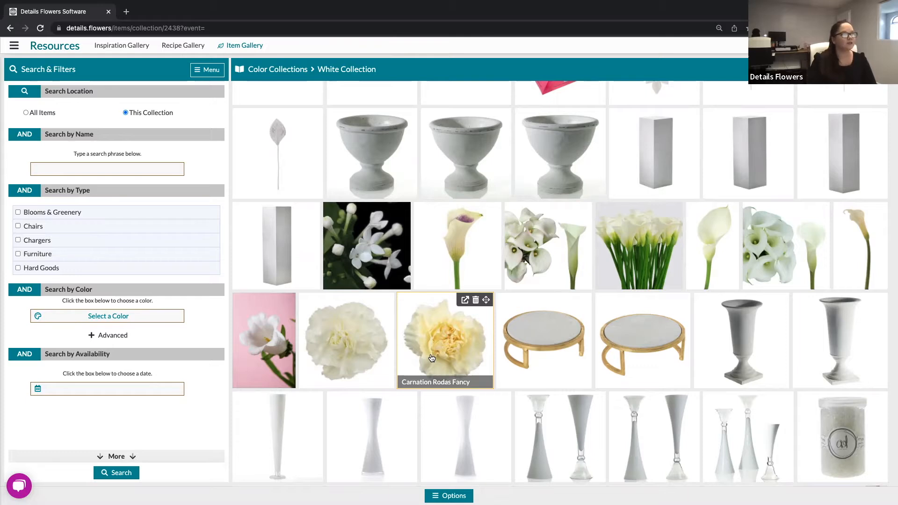
scroll(431, 358, "down", 7)
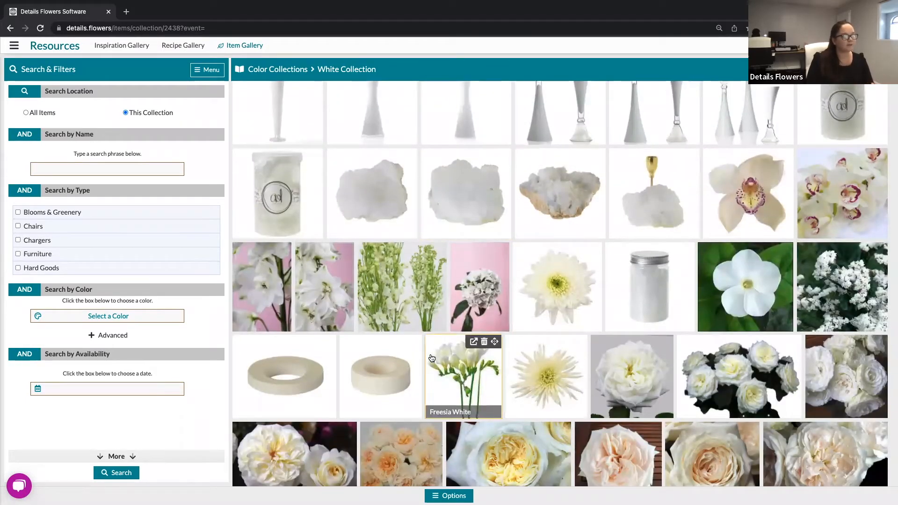
scroll(432, 358, "down", 1)
scroll(431, 358, "down", 6)
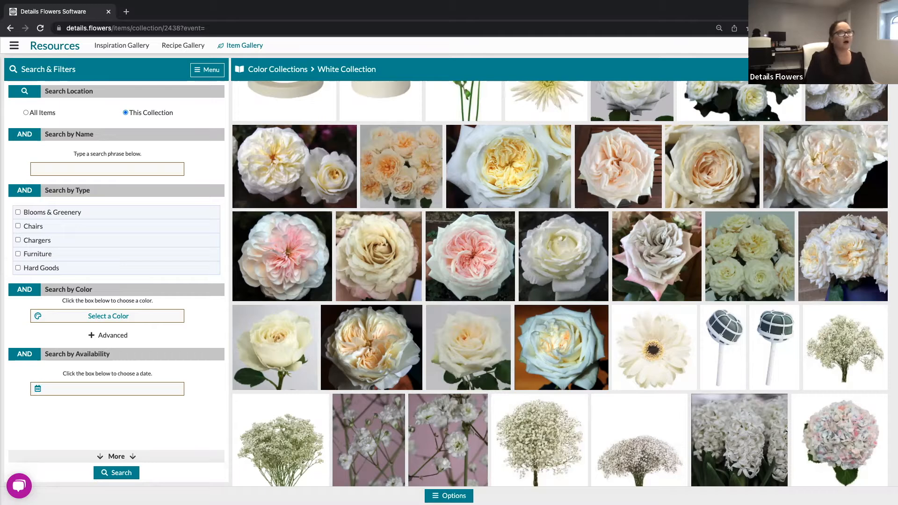
left_click(868, 69)
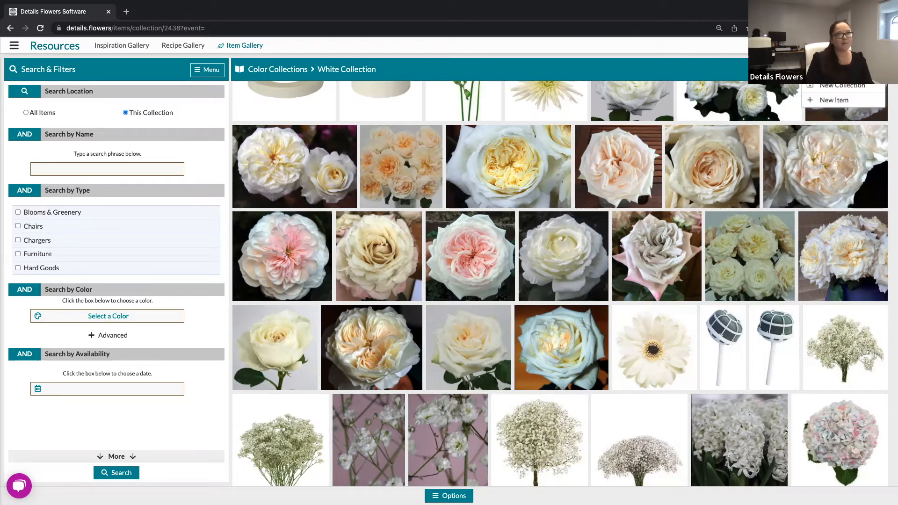
left_click(832, 105)
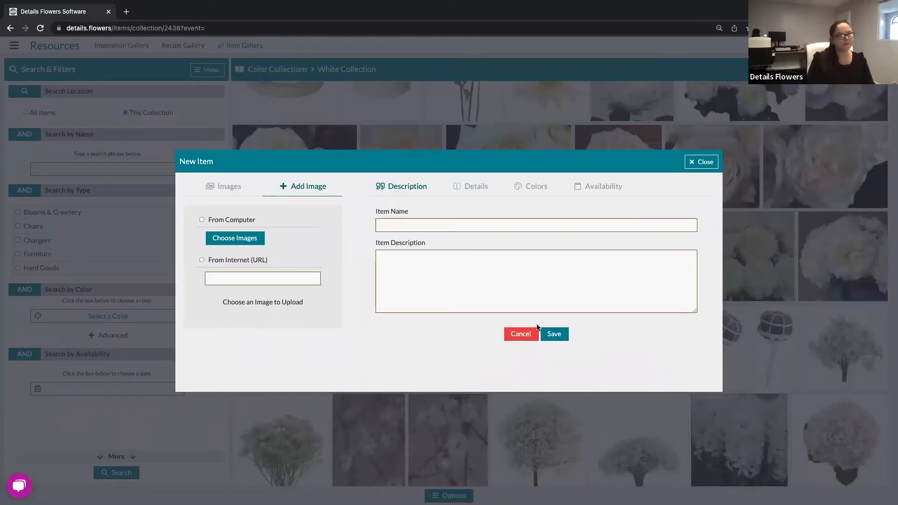
left_click(705, 162)
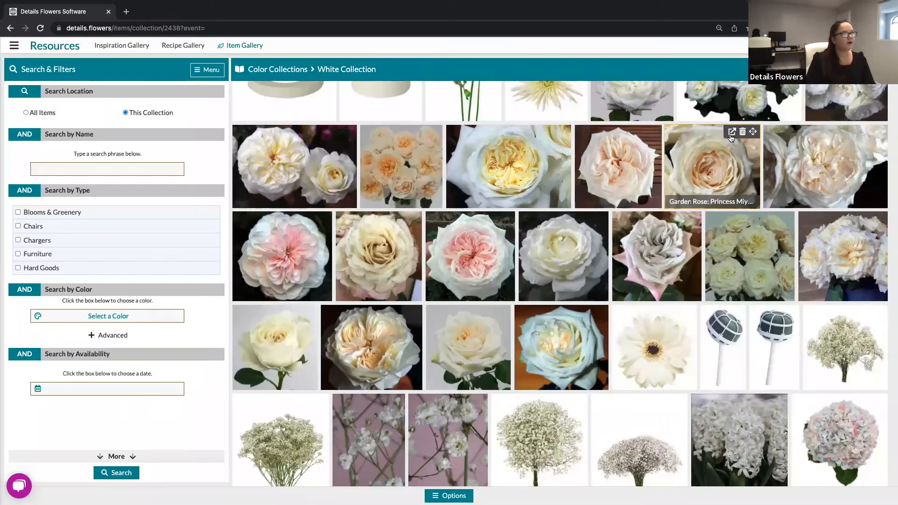
scroll(496, 310, "up", 2)
scroll(511, 308, "up", 15)
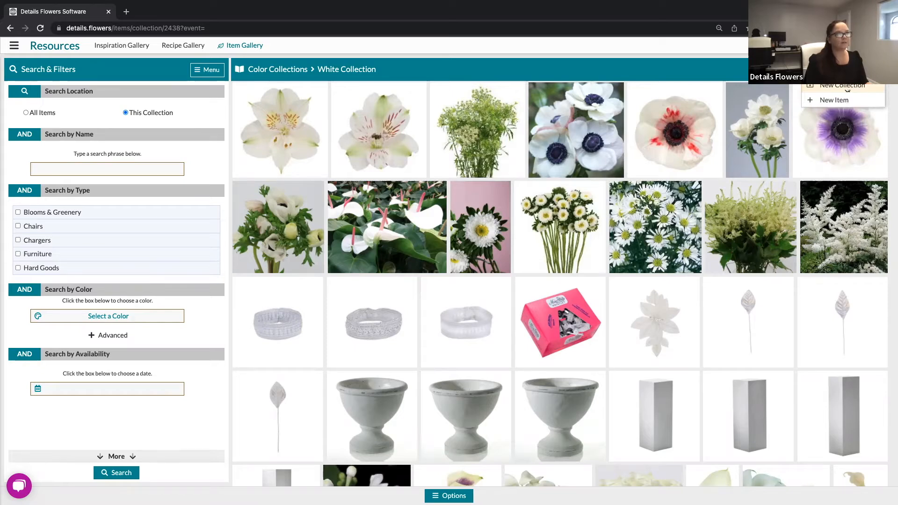
Start a new collection titled 'Ivory Collection' with a Color background.
left_click(844, 86)
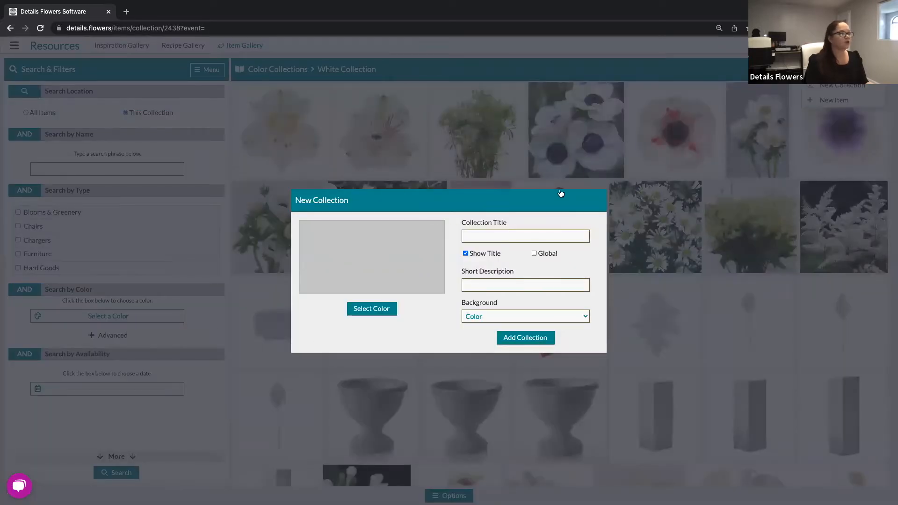
left_click(524, 236)
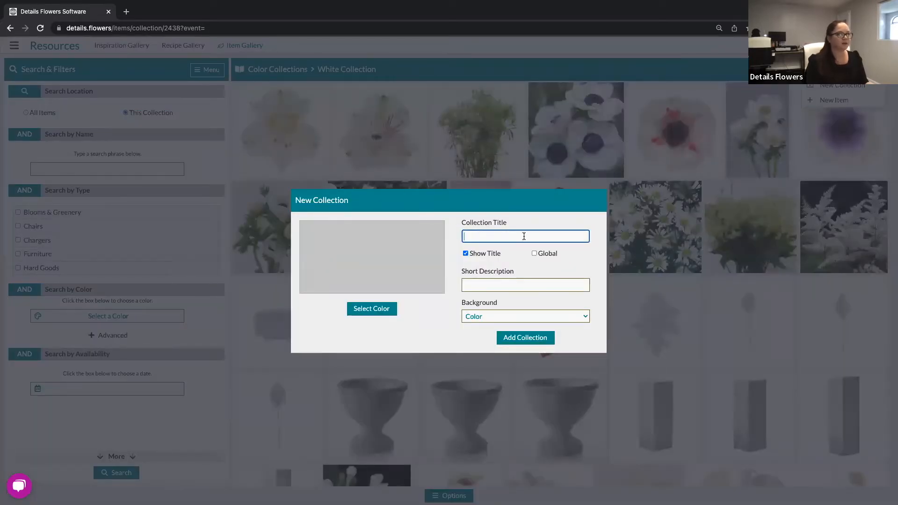
type("Ivory")
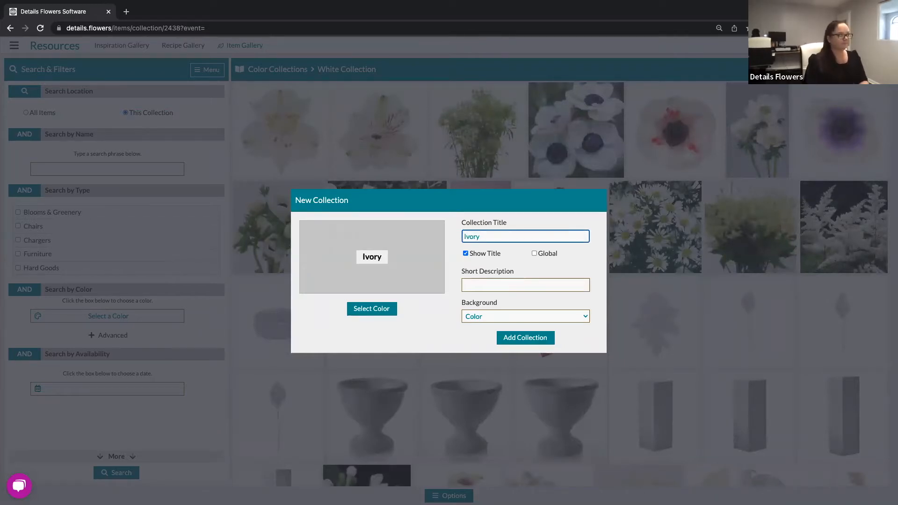
type(" Collection")
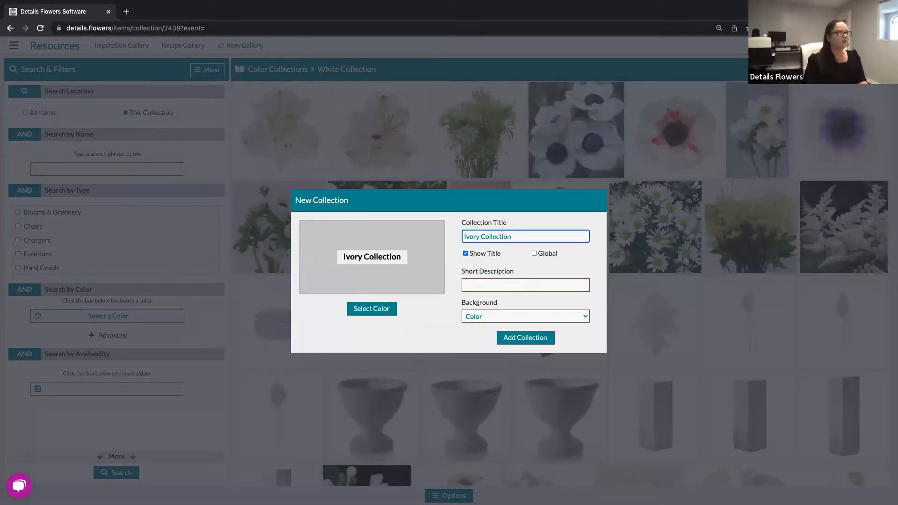
left_click(420, 319)
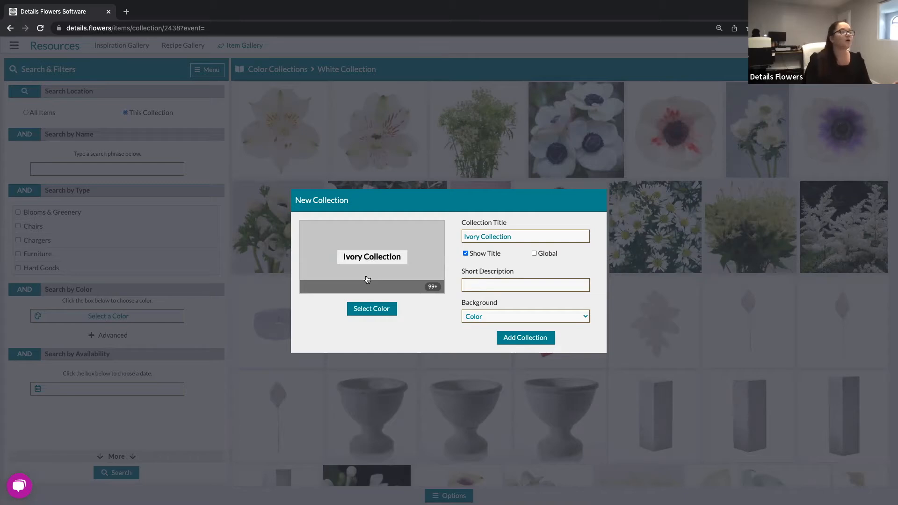
left_click(478, 316)
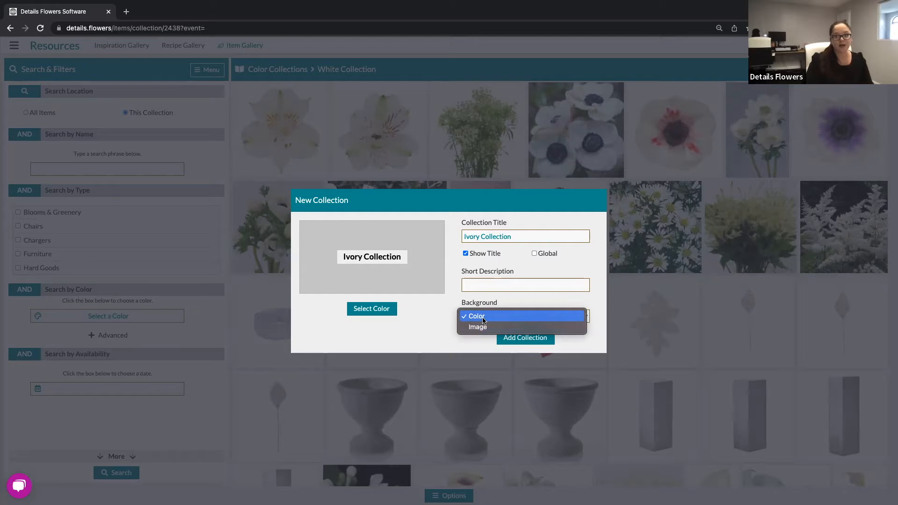
left_click(438, 316)
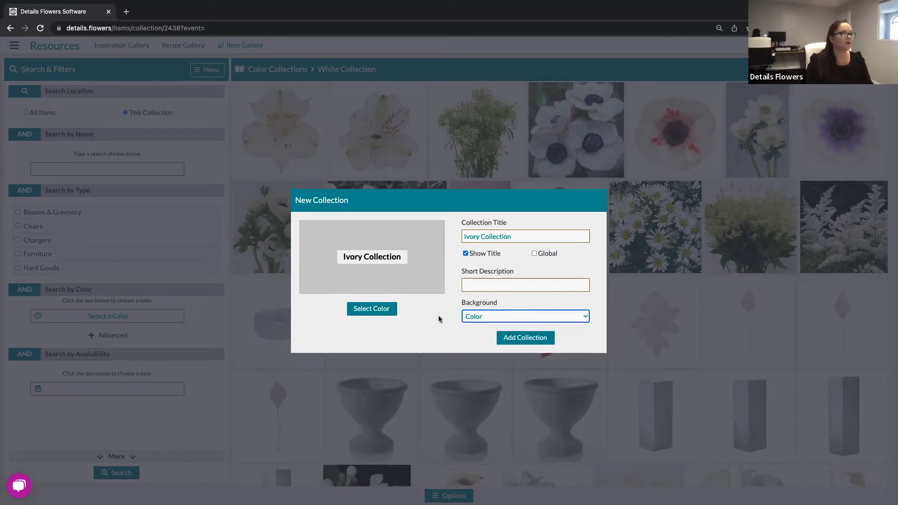
left_click(372, 308)
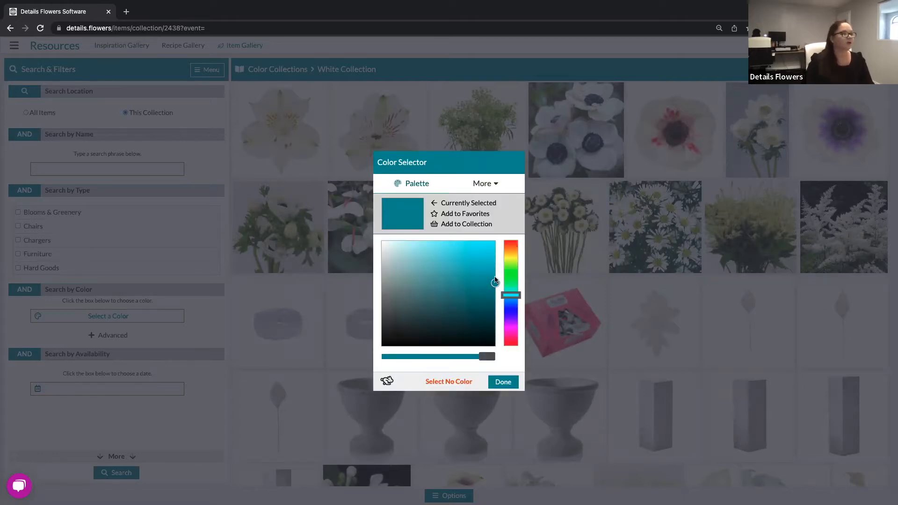
Set the Ivory Collection's background colour to white.
left_click(383, 246)
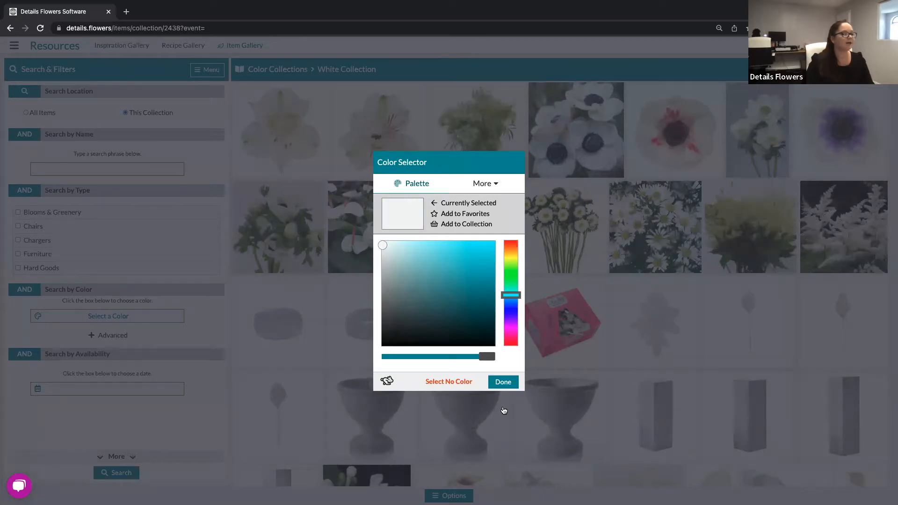
left_click(503, 382)
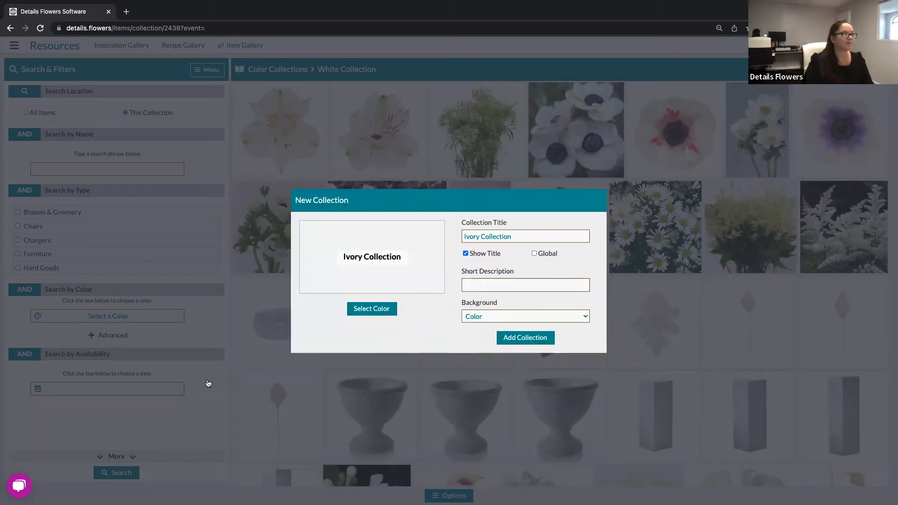
Switch the background type to Image and add the Ivory Collection.
left_click(577, 317)
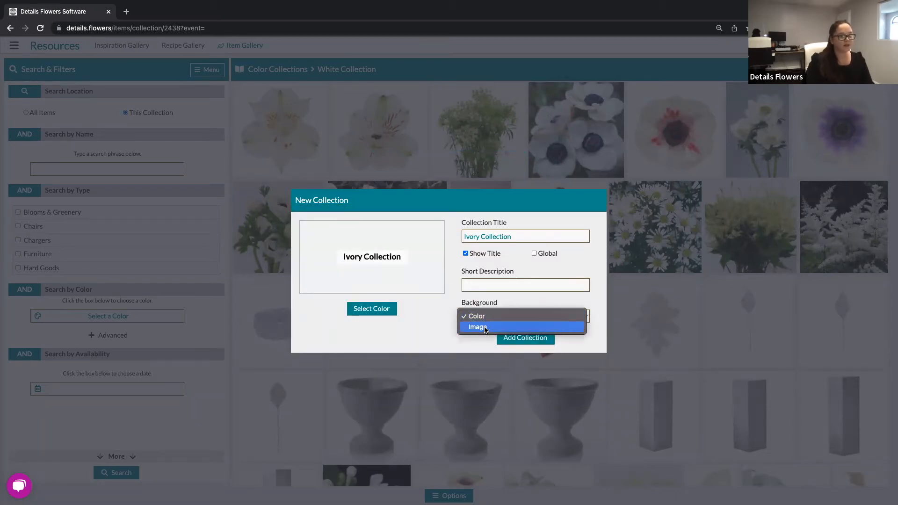
left_click(484, 331)
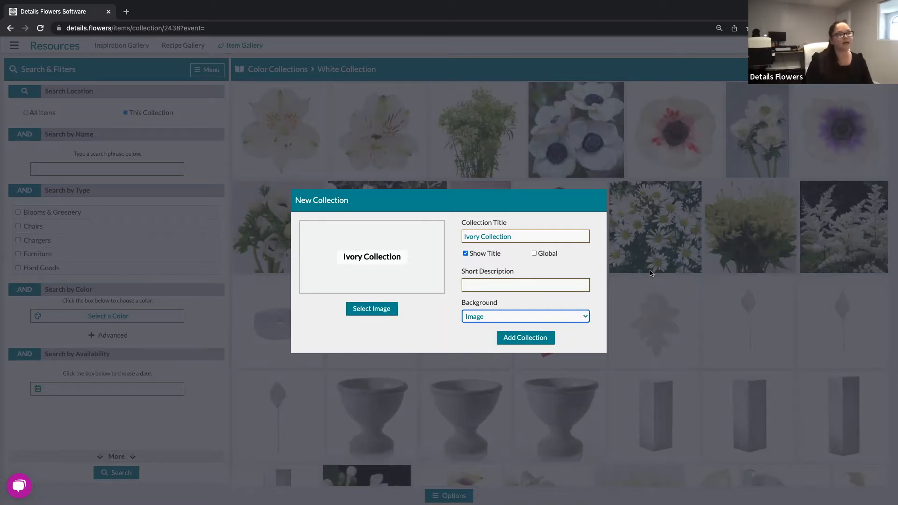
left_click(546, 338)
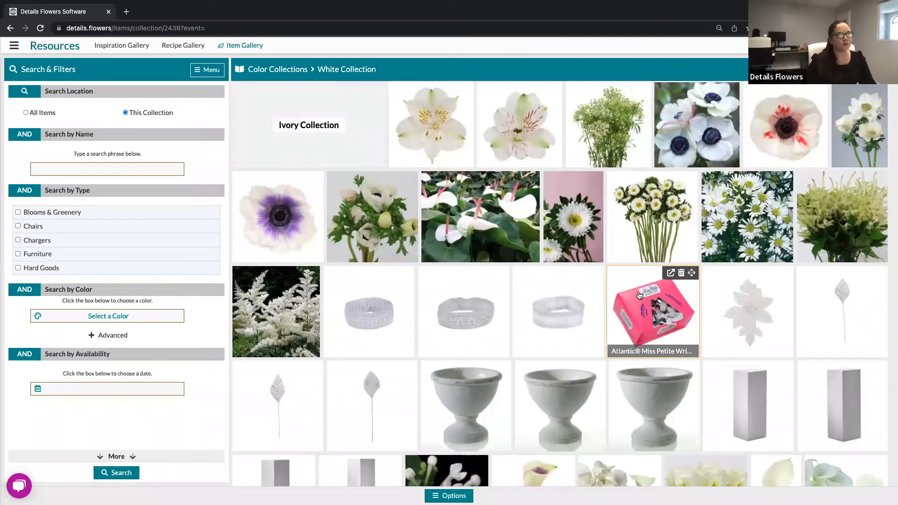
Return from the White Collection to the Gallery Home via the location list.
scroll(639, 295, "down", 5)
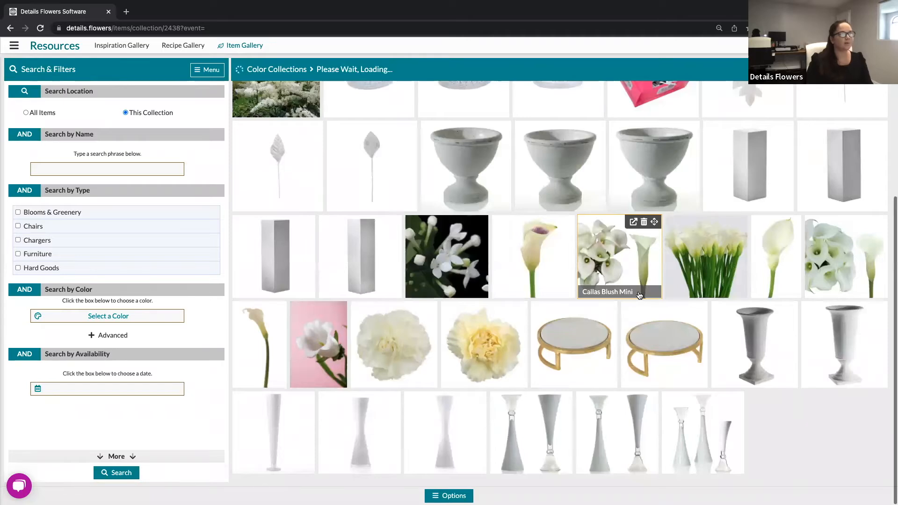
scroll(640, 295, "up", 5)
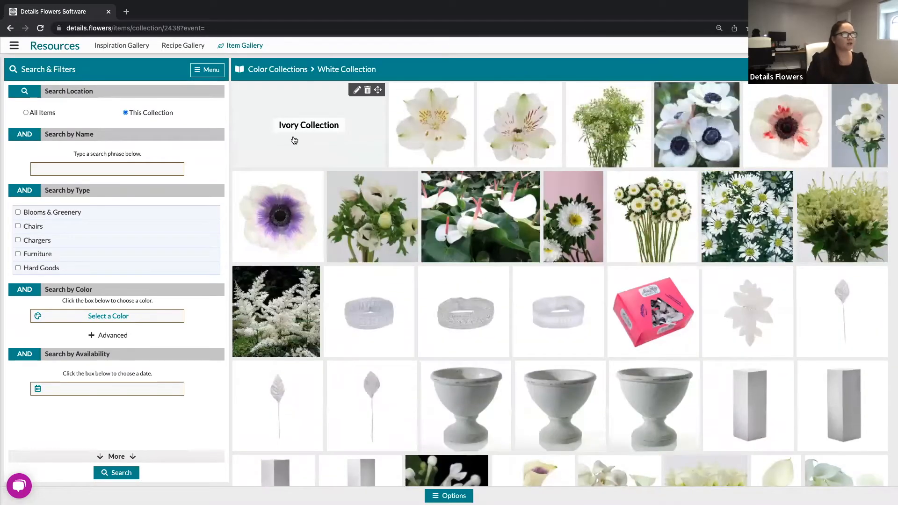
left_click(240, 71)
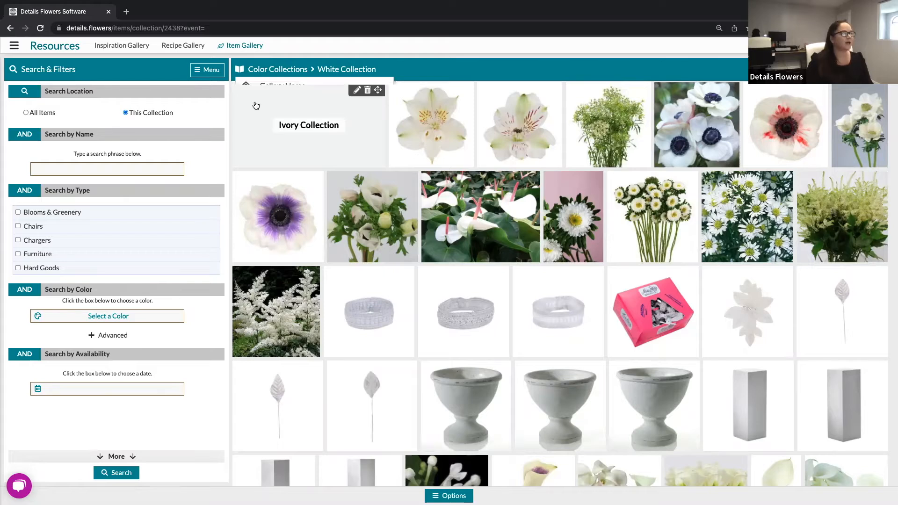
left_click(279, 88)
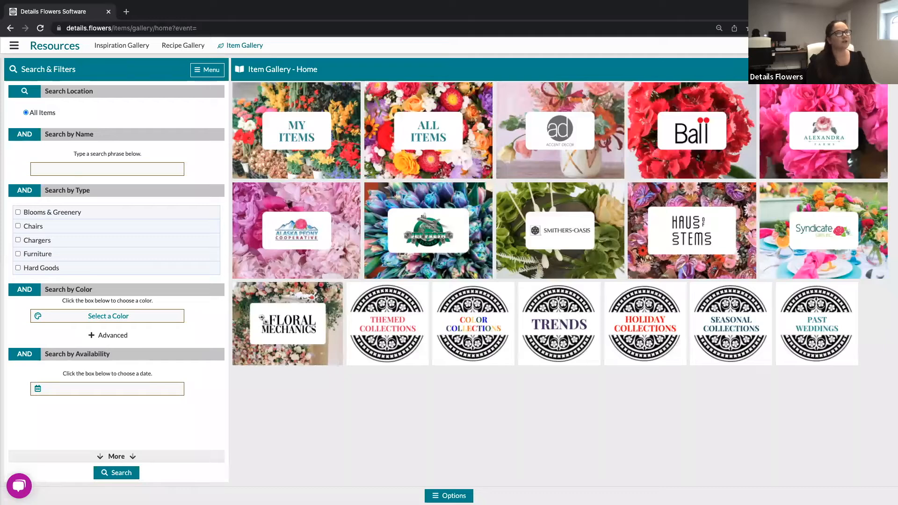
Start a blank New Collection from the gallery header's add menu.
left_click(868, 69)
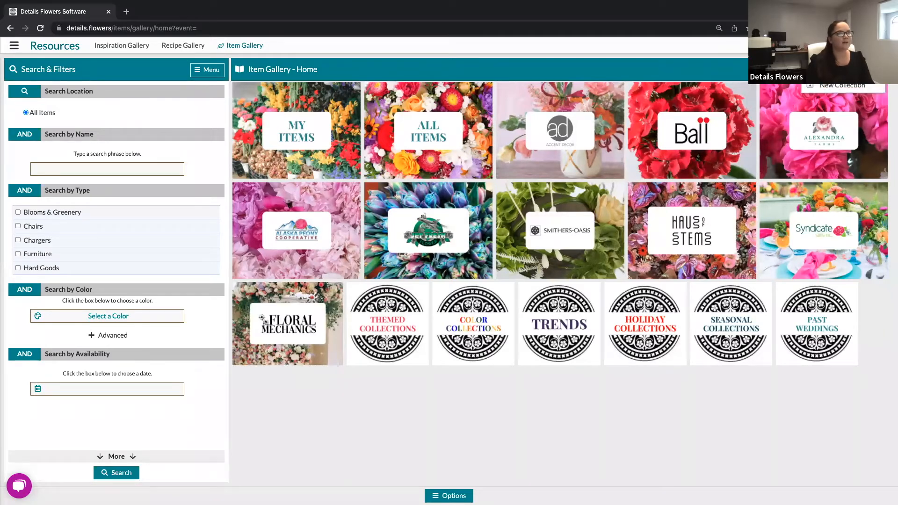
left_click(841, 87)
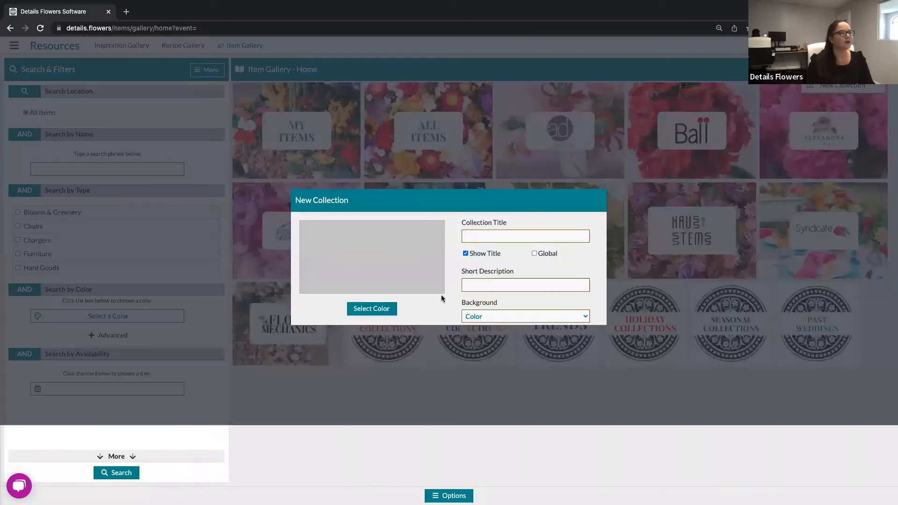
Title the new collection 'Rentals' and give it a pale blue background colour.
left_click(481, 236)
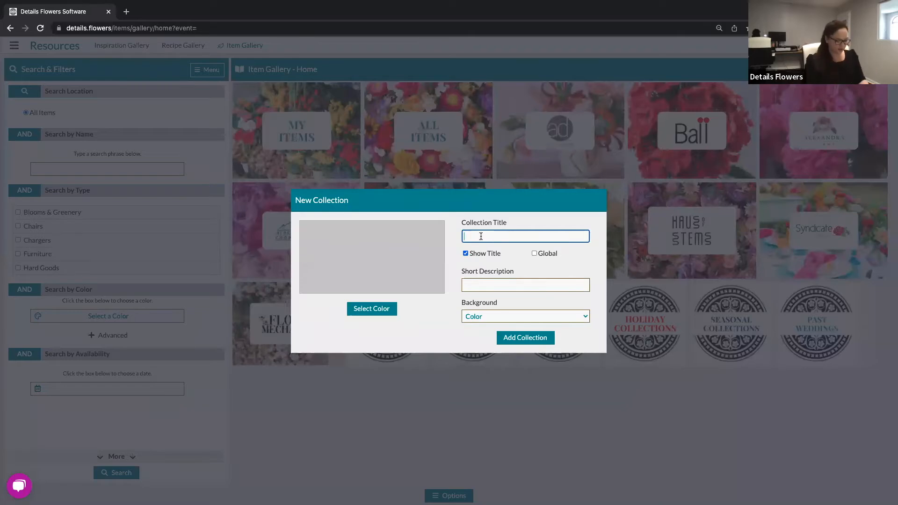
type("Rentals")
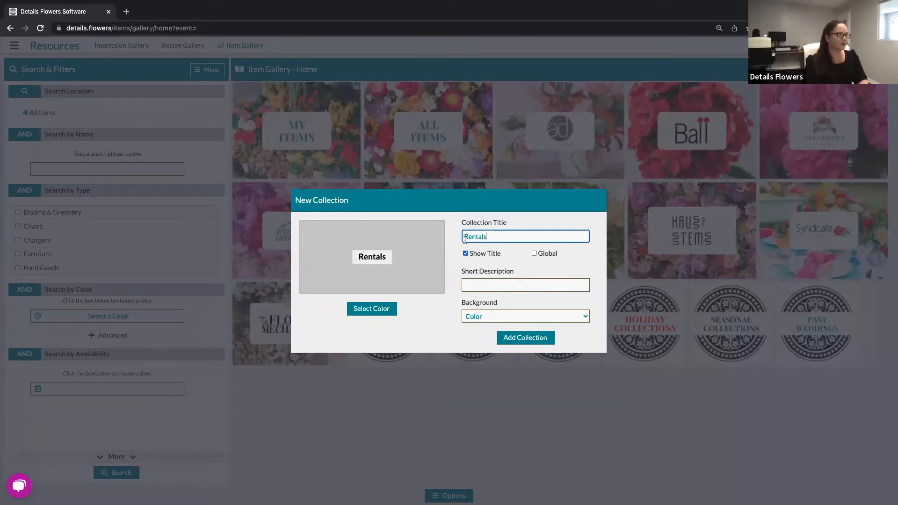
left_click(368, 310)
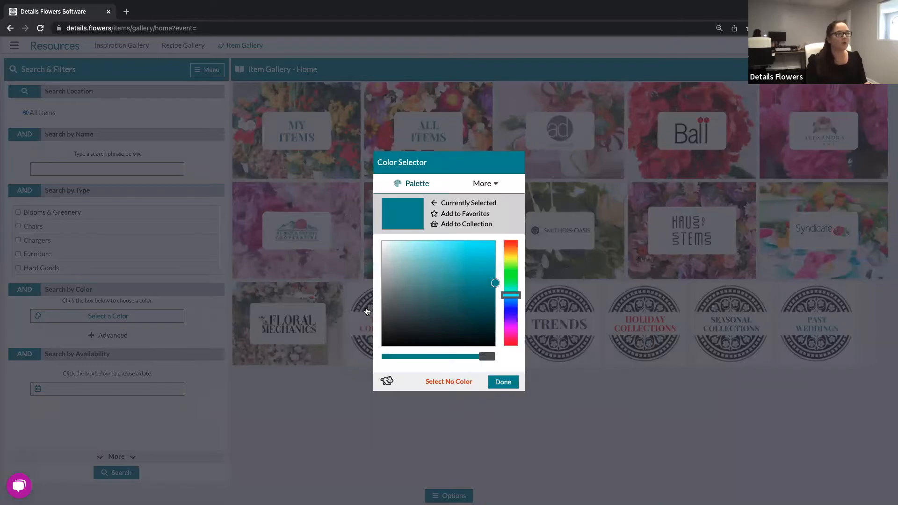
left_click_drag(496, 286, 431, 256)
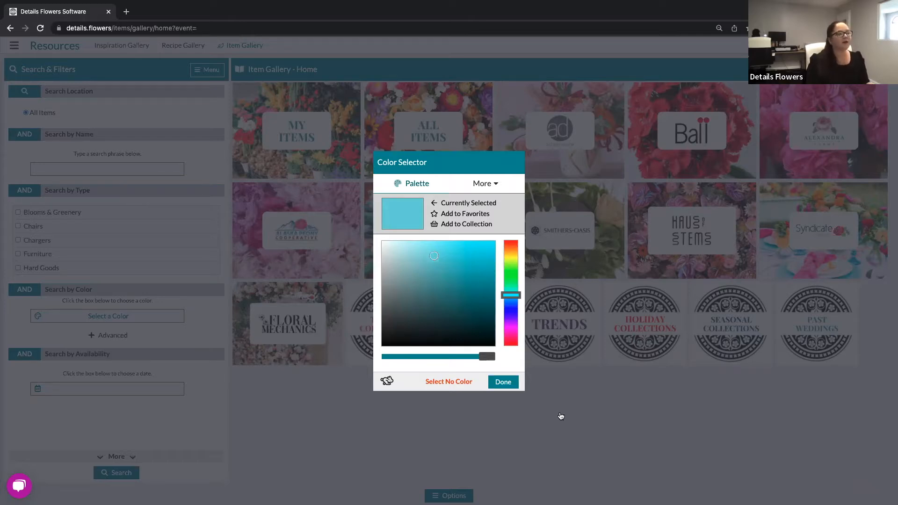
left_click(505, 382)
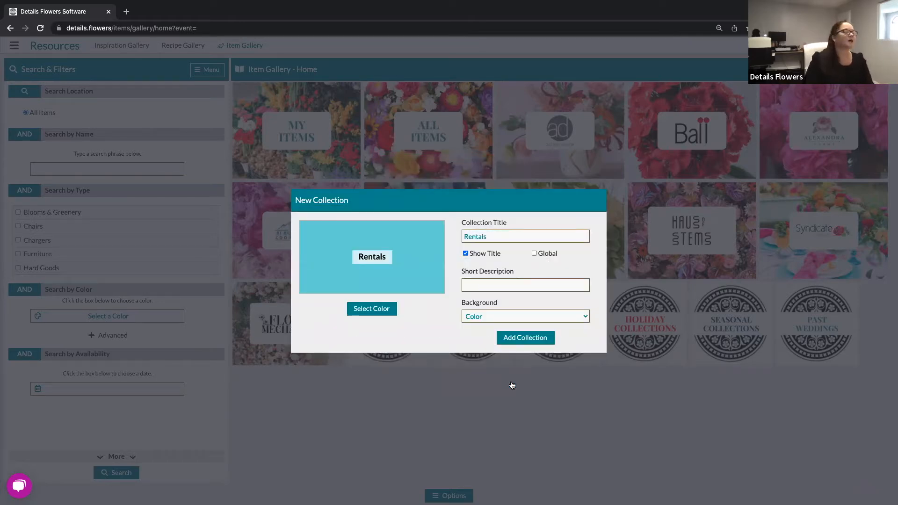
Add the Rentals collection and let the gallery reload with its new tile after Past Weddings.
left_click(537, 340)
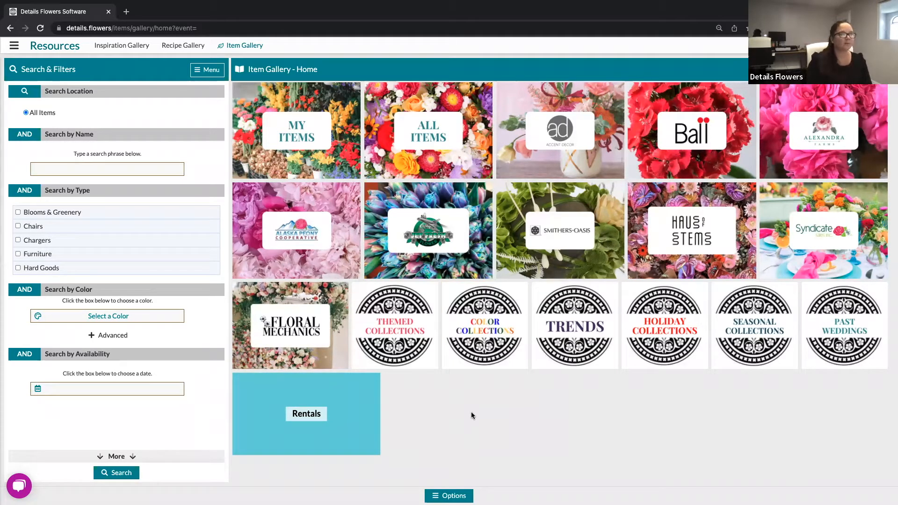
mouse_move(282, 398)
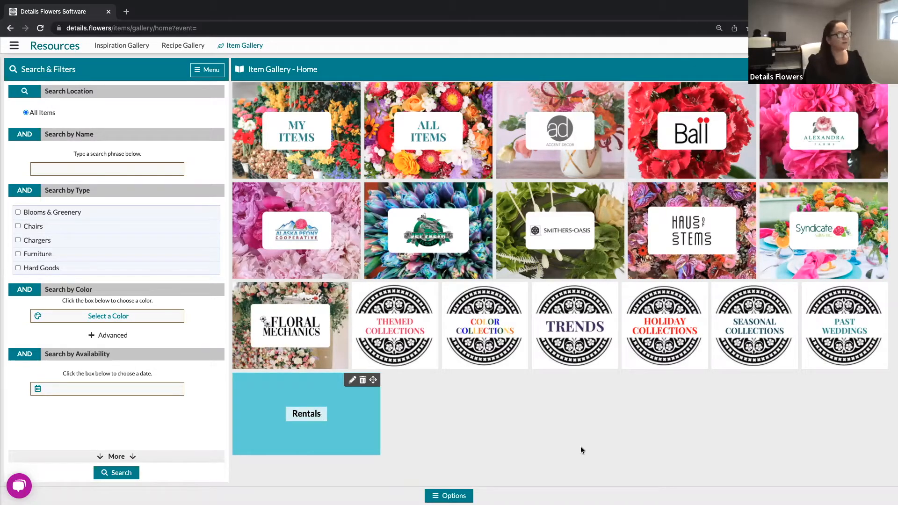
mouse_move(568, 137)
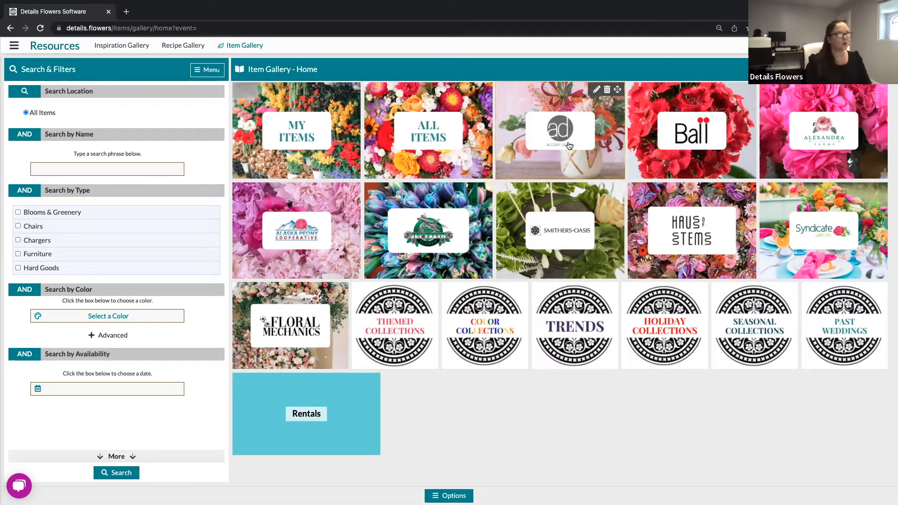
Open the Accent Decor collection and switch on Selection Mode from the gallery Options.
left_click(569, 146)
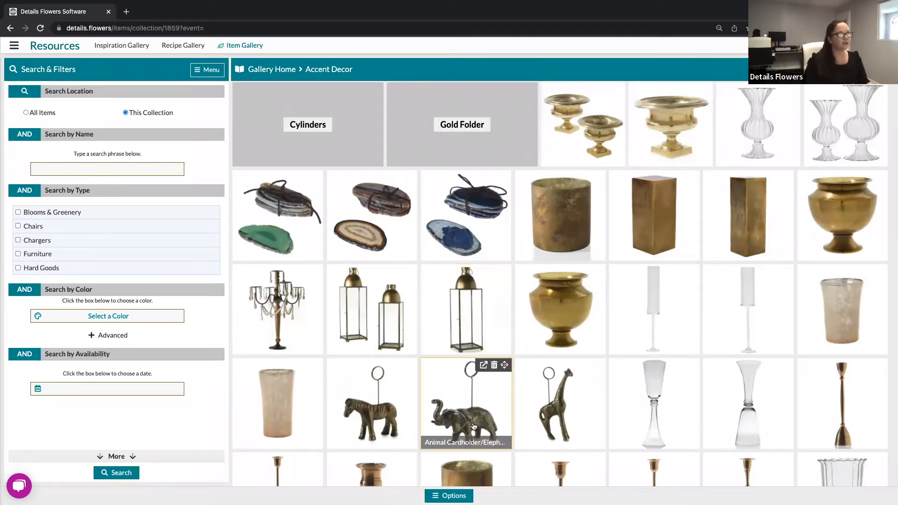
scroll(474, 427, "down", 1)
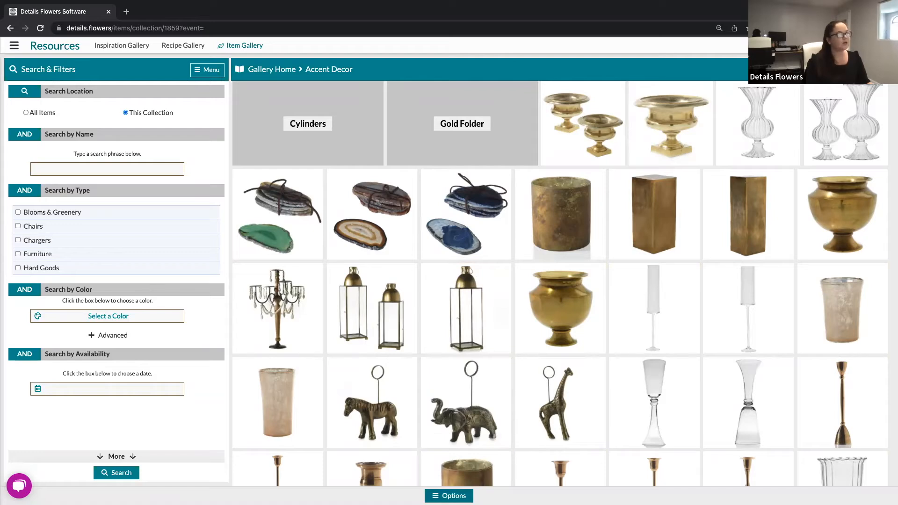
left_click(449, 495)
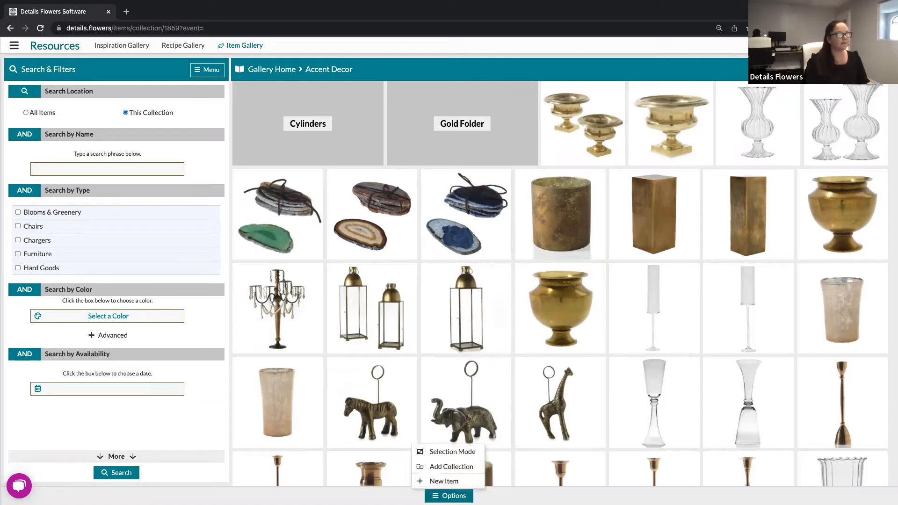
left_click(469, 453)
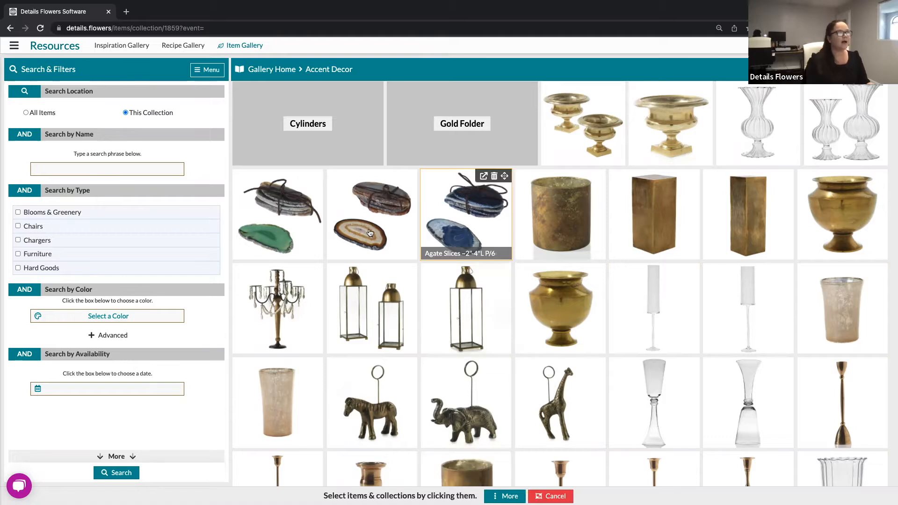
Select the pair of lanterns, the single lantern and both rows of Array votives.
left_click(363, 310)
left_click(453, 314)
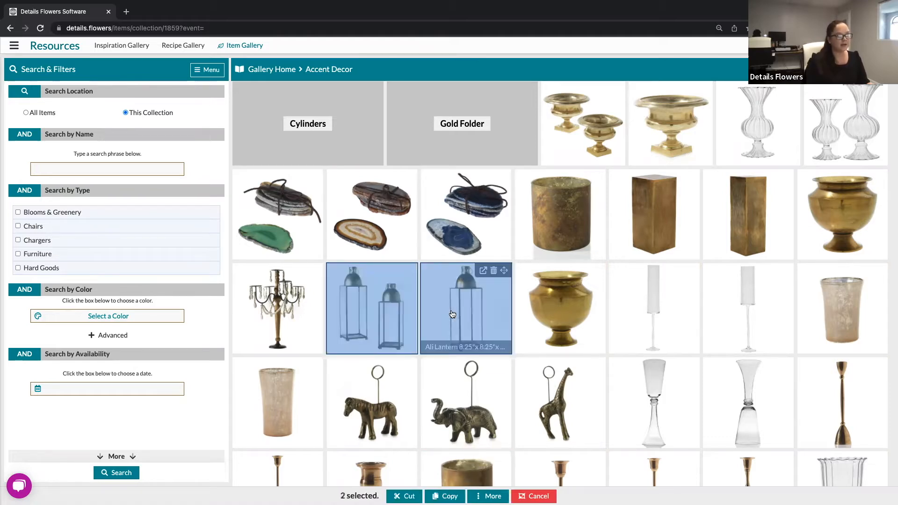
scroll(421, 398, "down", 4)
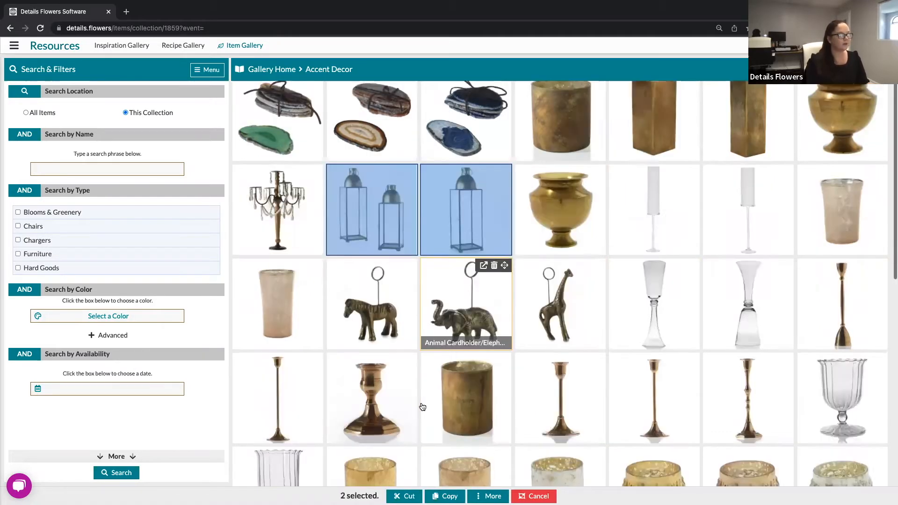
scroll(423, 407, "down", 2)
scroll(361, 327, "down", 1)
left_click(361, 327)
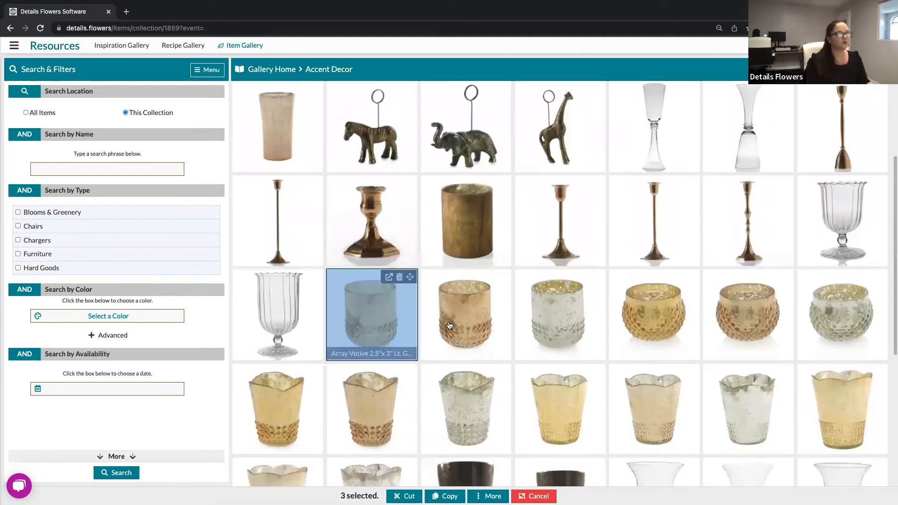
left_click(465, 323)
left_click(559, 323)
left_click(653, 324)
left_click(747, 327)
left_click(834, 338)
left_click(837, 390)
left_click(724, 402)
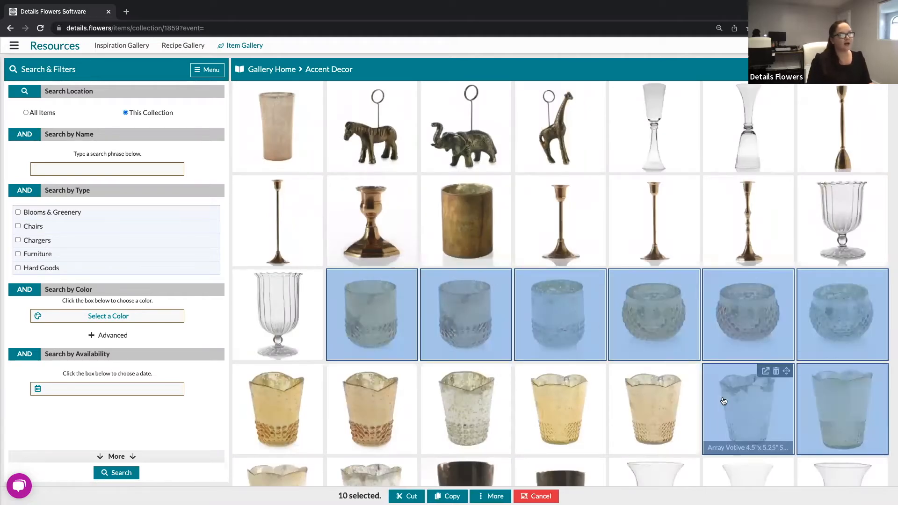
left_click(619, 401)
left_click(546, 403)
left_click(428, 403)
left_click(338, 403)
left_click(291, 405)
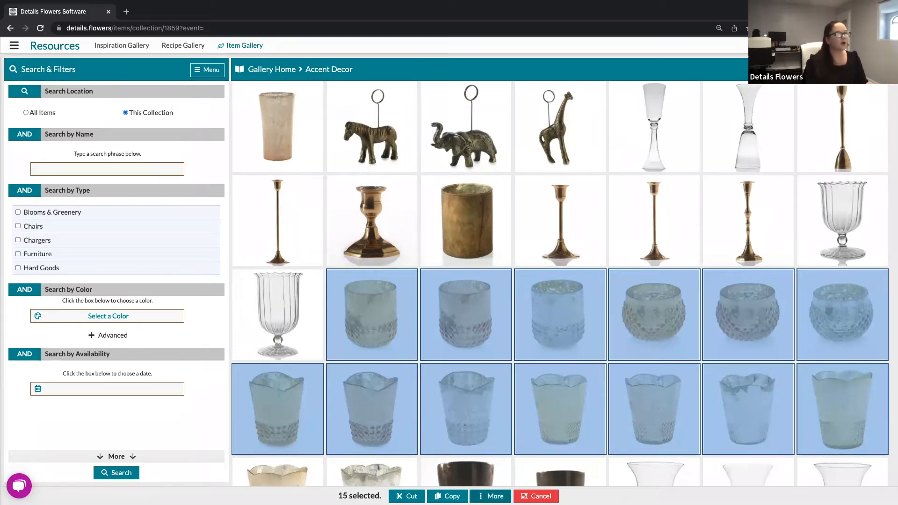
Dismiss the extra selection actions and reselect the votive that got deselected.
left_click(490, 496)
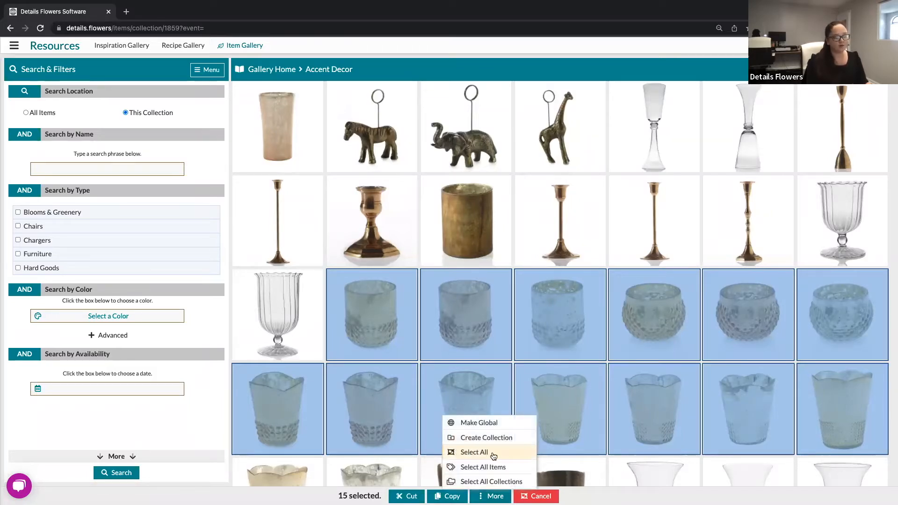
left_click(648, 308)
left_click(649, 308)
scroll(602, 352, "down", 4)
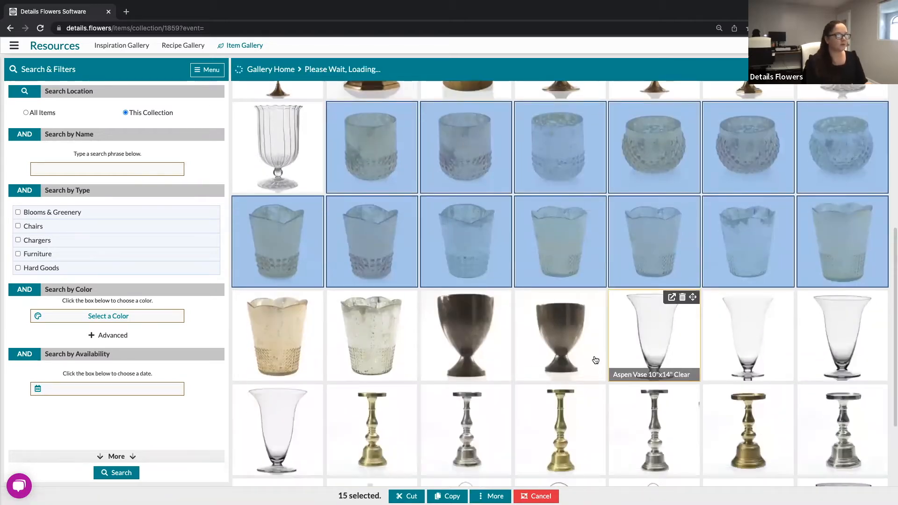
scroll(596, 360, "down", 4)
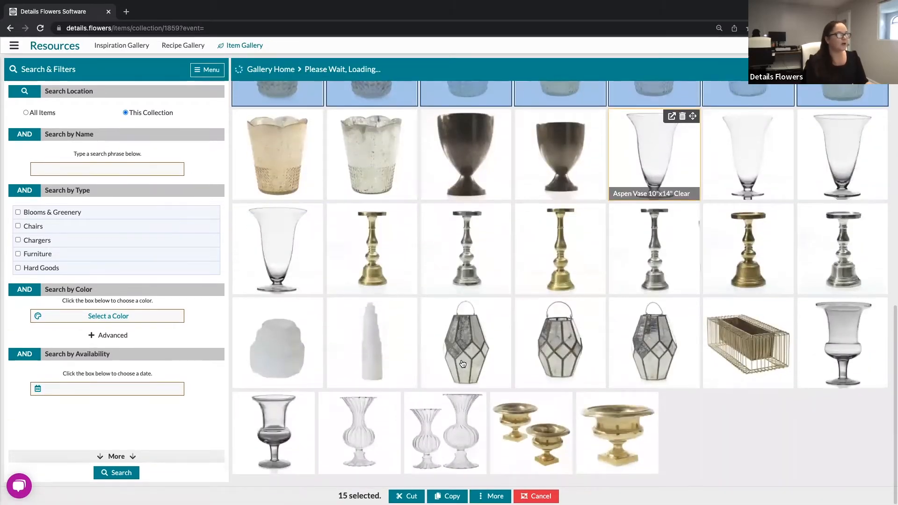
Add the fluted clear vases, gold urns and Adorn Urn, then copy all 19 items.
left_click(372, 425)
left_click(456, 430)
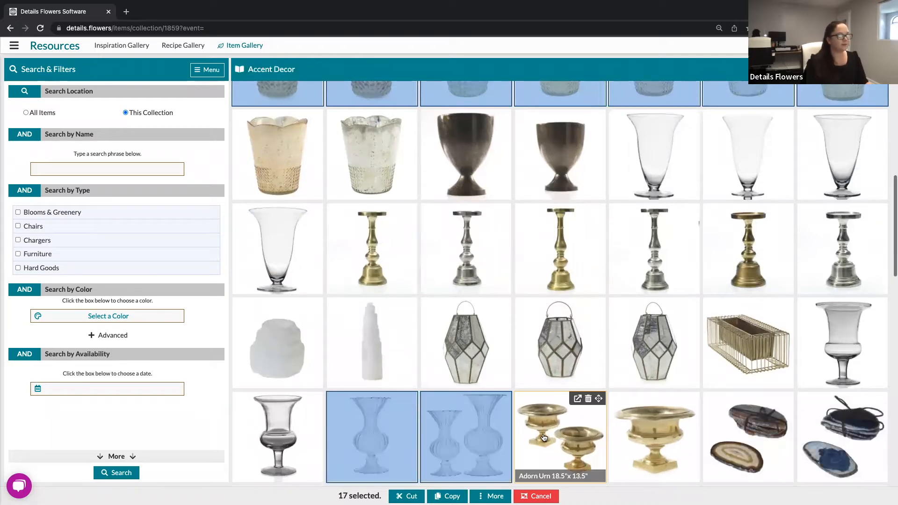
left_click(544, 438)
left_click(647, 435)
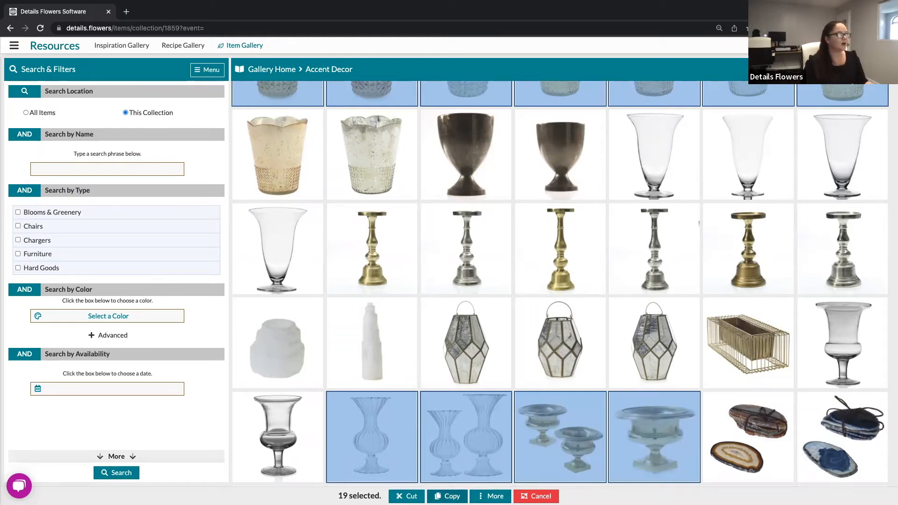
left_click(447, 496)
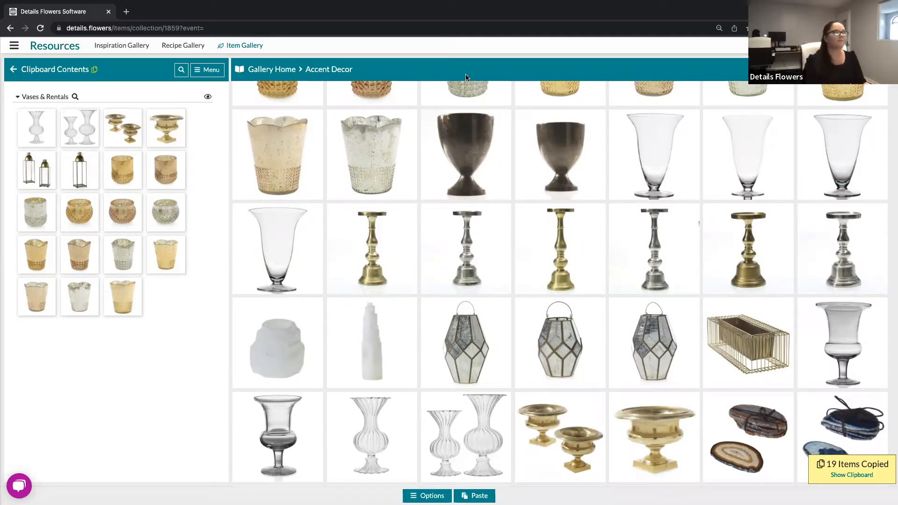
Show the collections dropdown from the book icon beside the breadcrumb.
mouse_move(414, 261)
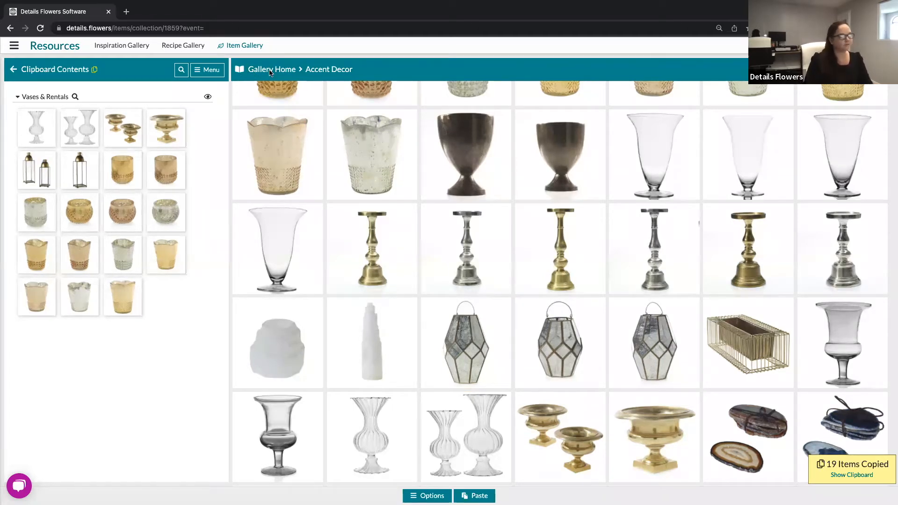
left_click(240, 71)
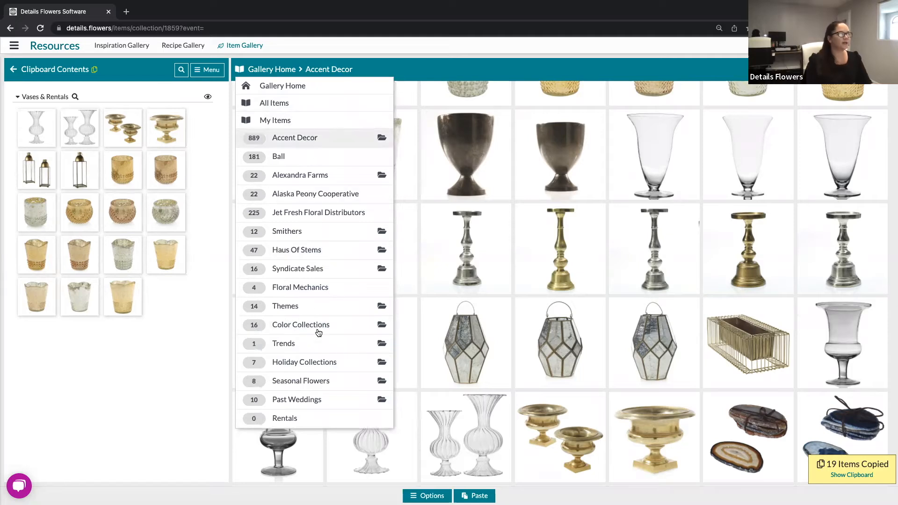
Go to the empty Rentals collection and paste the 19 copied Accent Decor items.
left_click(284, 418)
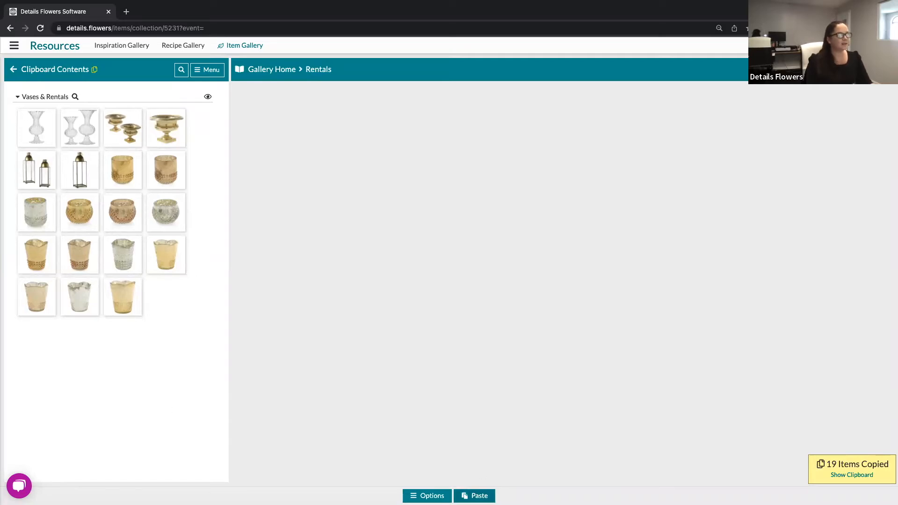
left_click(474, 496)
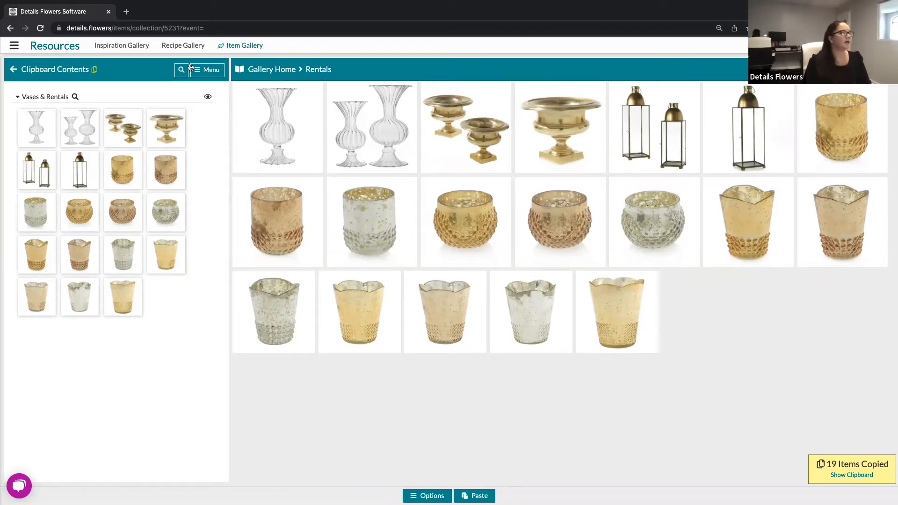
mouse_move(728, 202)
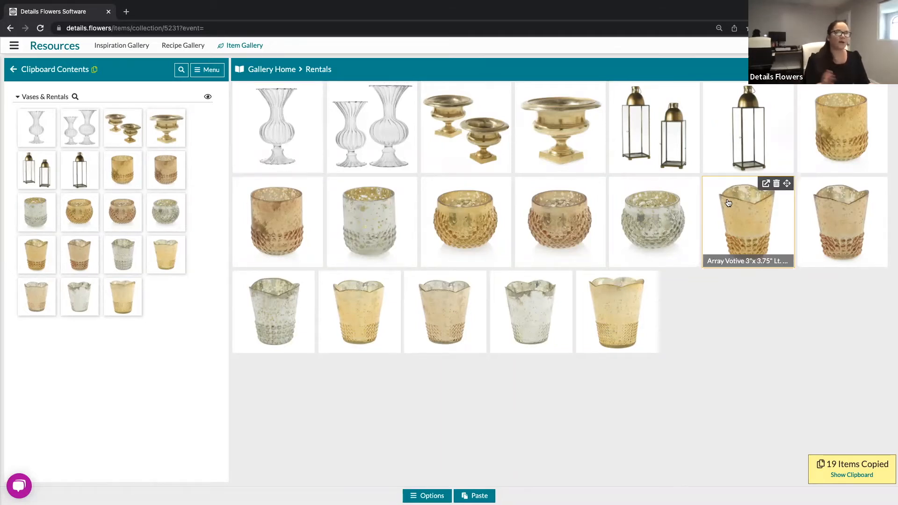
Clear the clipboard from its Menu and return to Gallery Home.
left_click(200, 71)
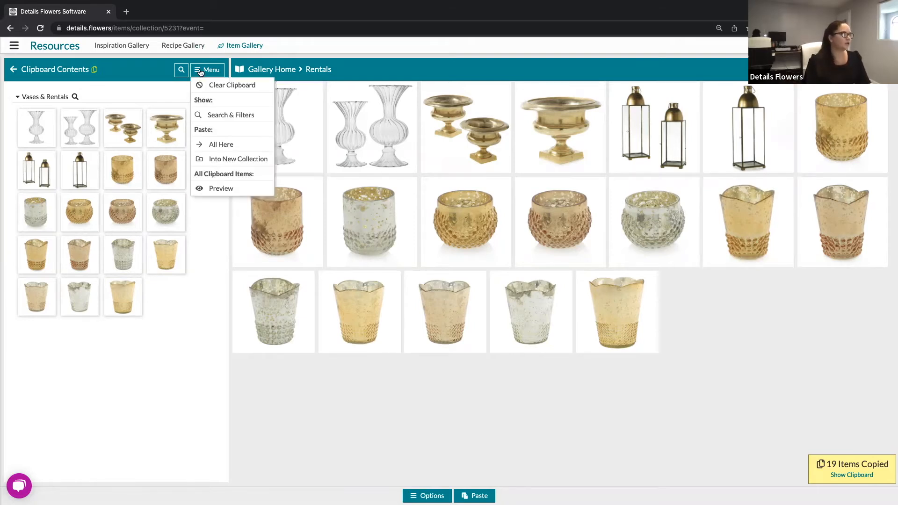
left_click(221, 88)
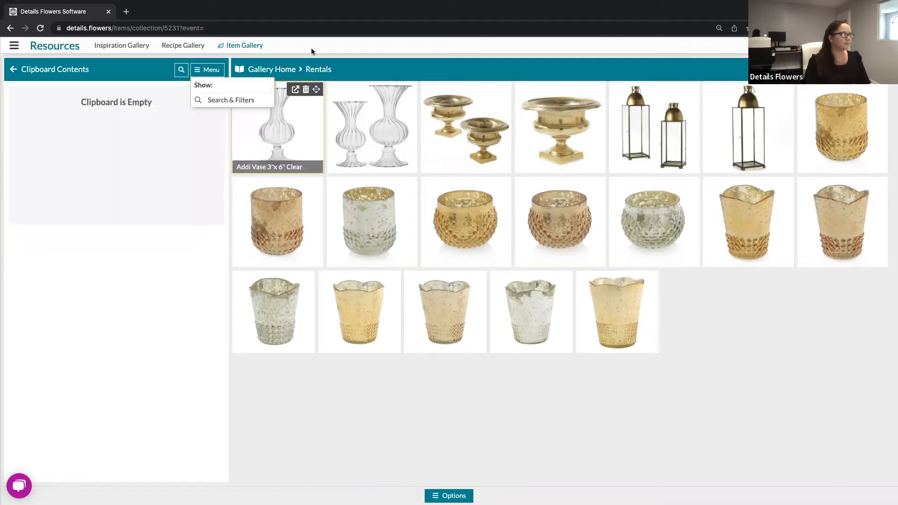
left_click(300, 76)
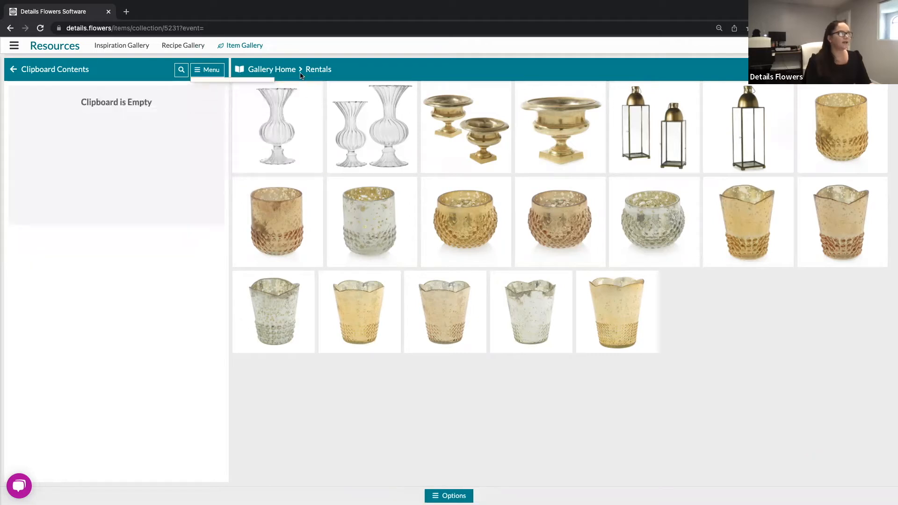
left_click(272, 70)
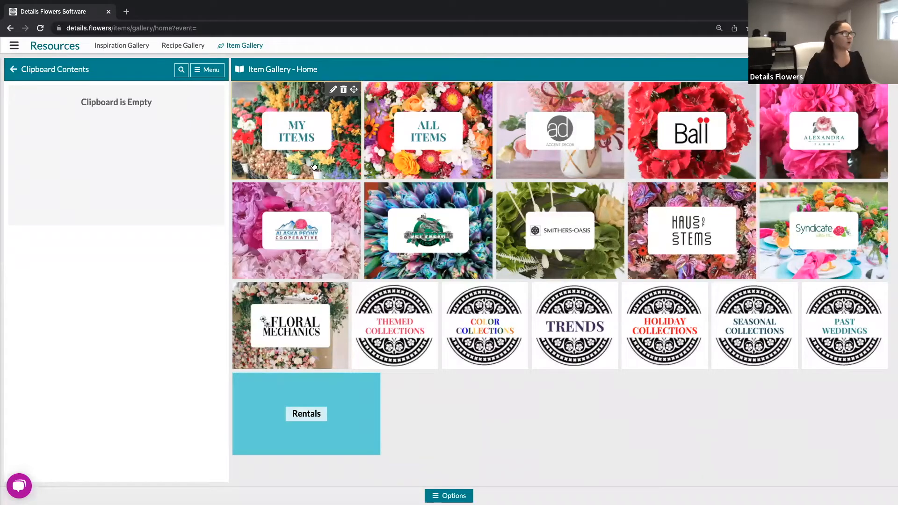
Open the All Items collection with Selection Mode turned on.
left_click(402, 149)
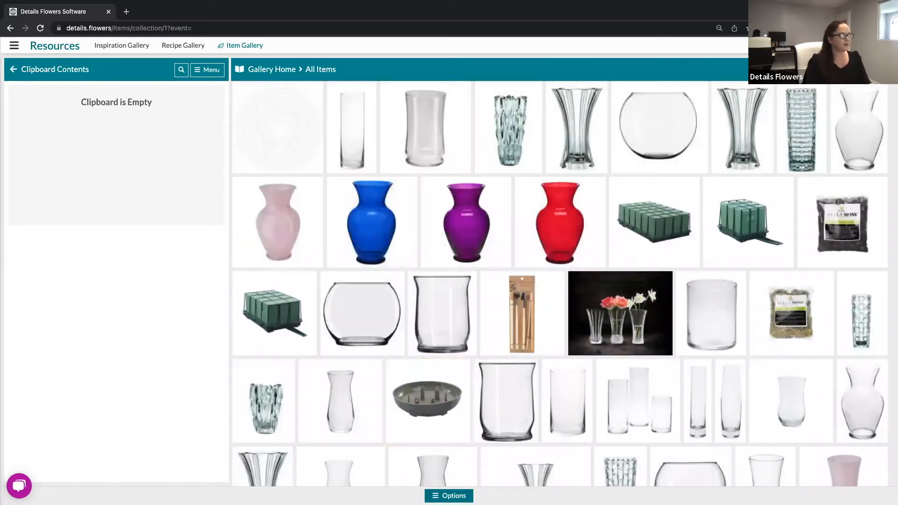
left_click(448, 495)
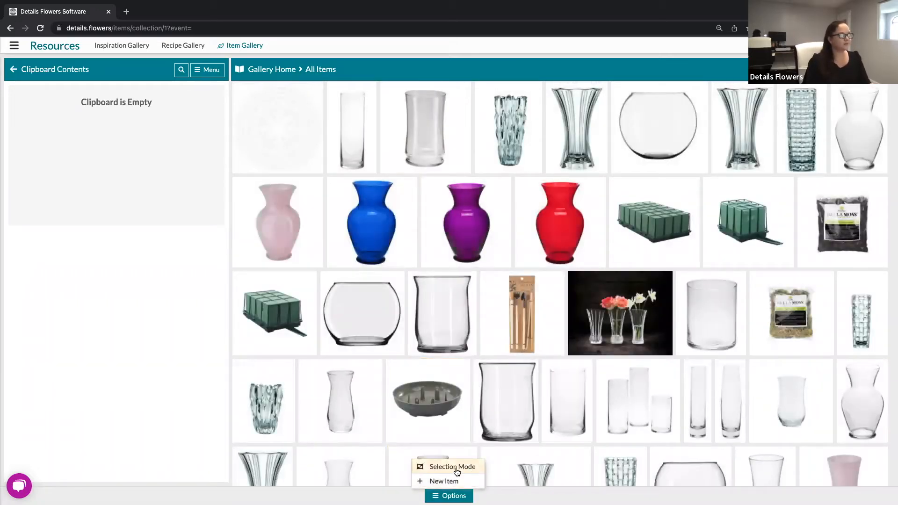
left_click(456, 468)
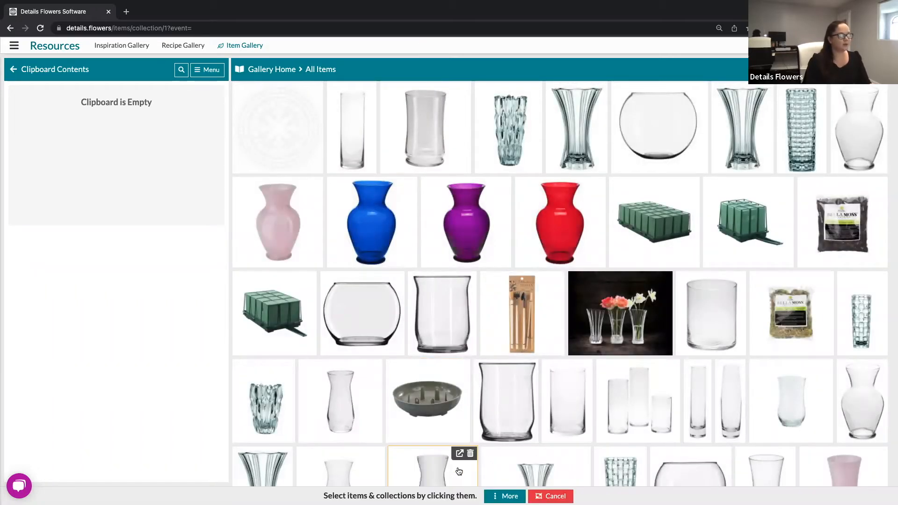
Copy the pink, blue, purple and red vases and go to the Rentals collection.
left_click(290, 220)
left_click(388, 221)
left_click(468, 221)
left_click(566, 221)
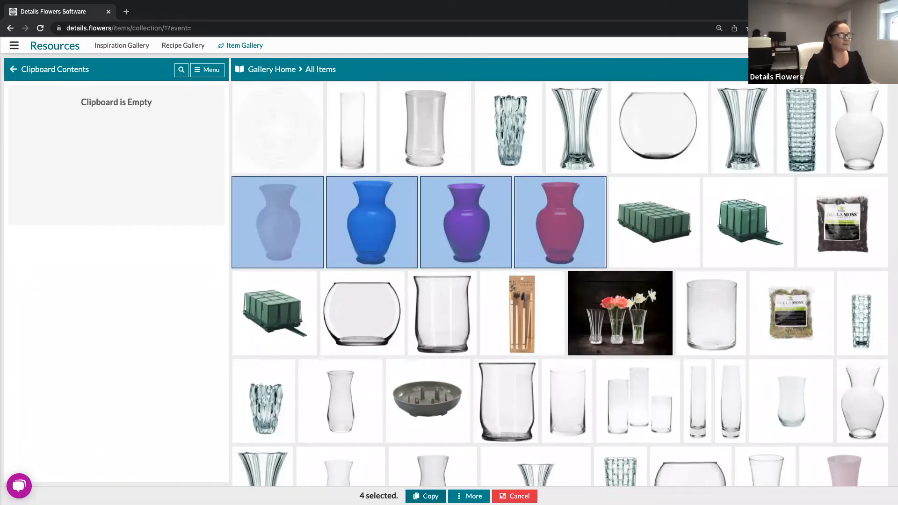
left_click(426, 495)
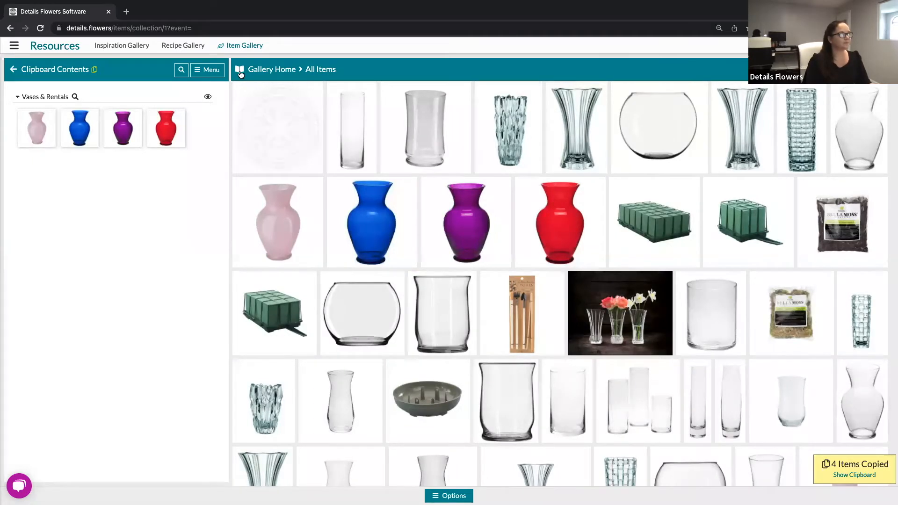
left_click(241, 75)
left_click(294, 420)
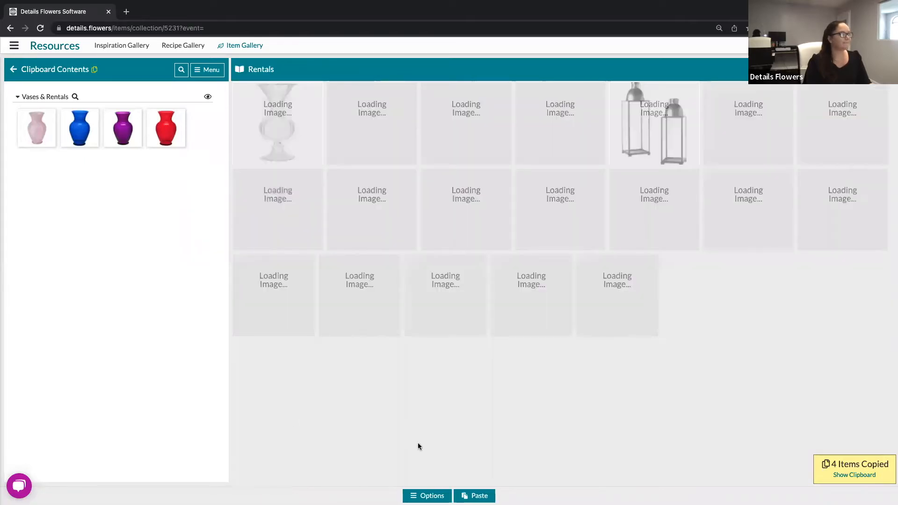
Paste the four coloured vases into Rentals, bringing it to 23 items.
left_click(474, 495)
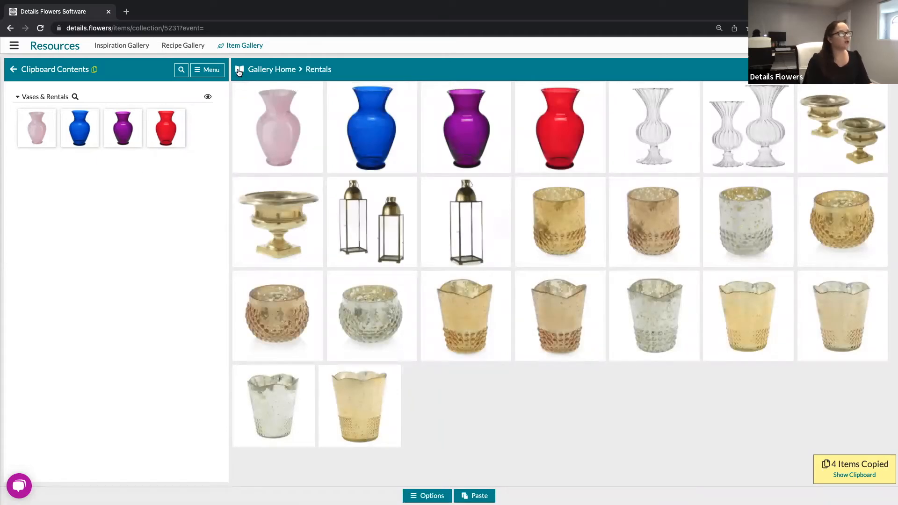
left_click(239, 71)
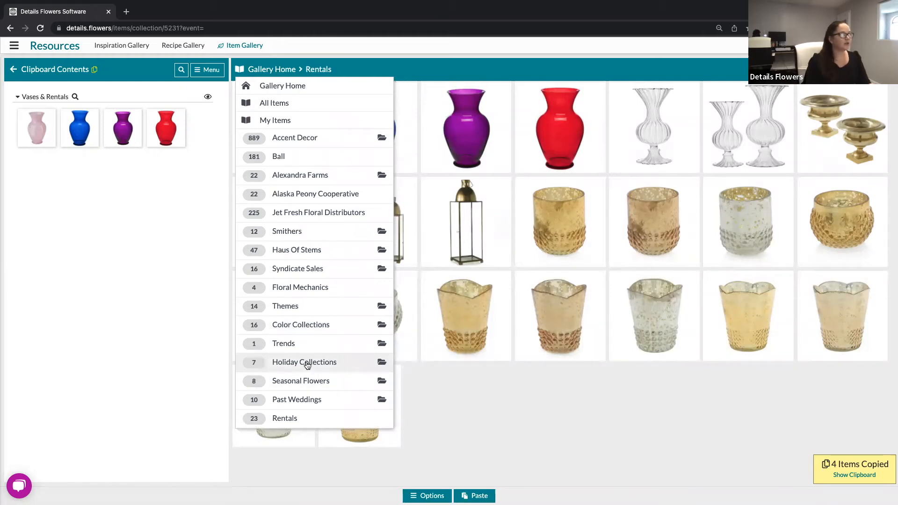
Paste the four vases into Holiday Collections > St. Patrick's Day > Over the Rainbow, then back out to Holiday Collections.
left_click(306, 362)
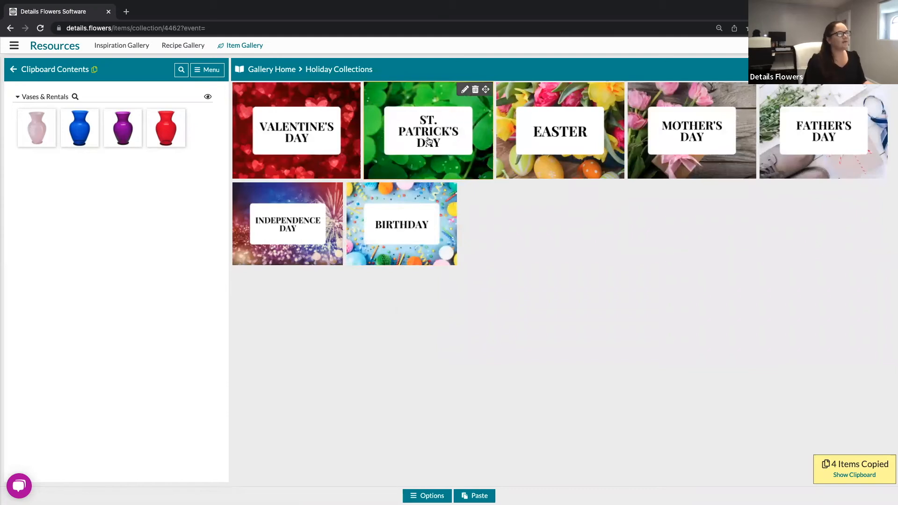
left_click(428, 138)
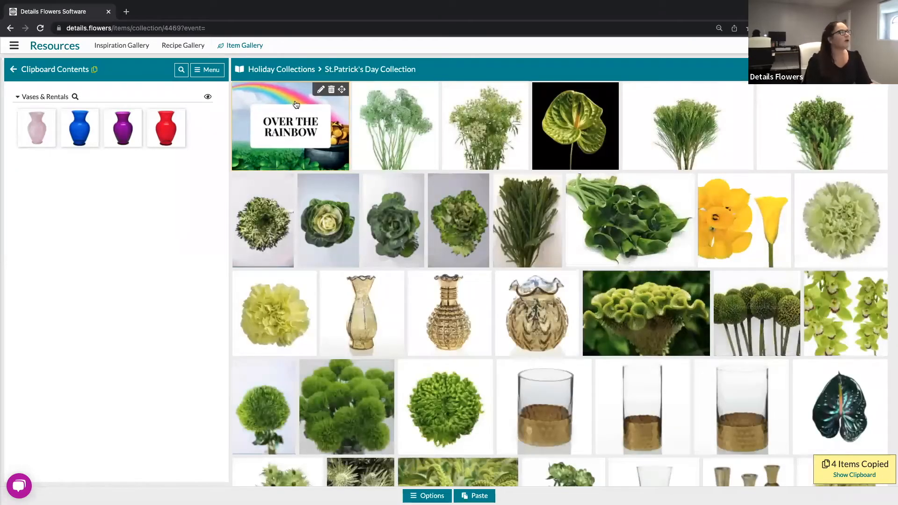
left_click(300, 129)
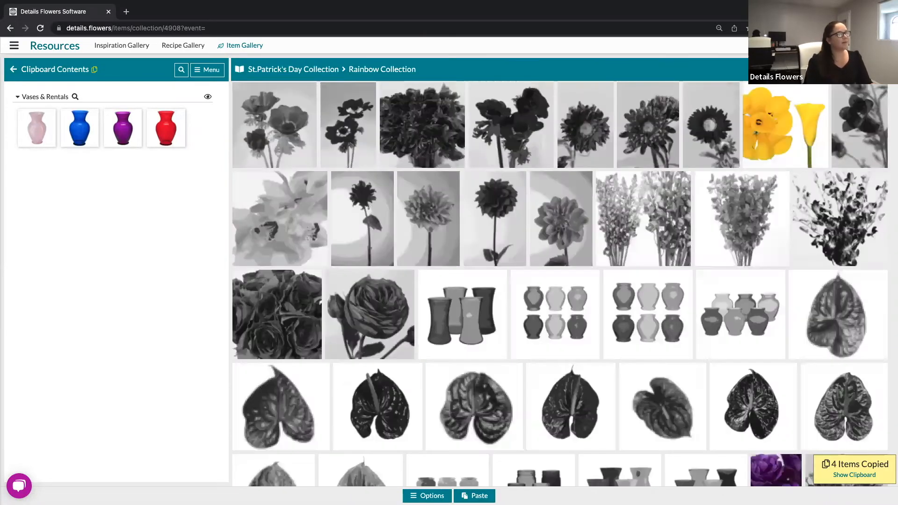
left_click(474, 496)
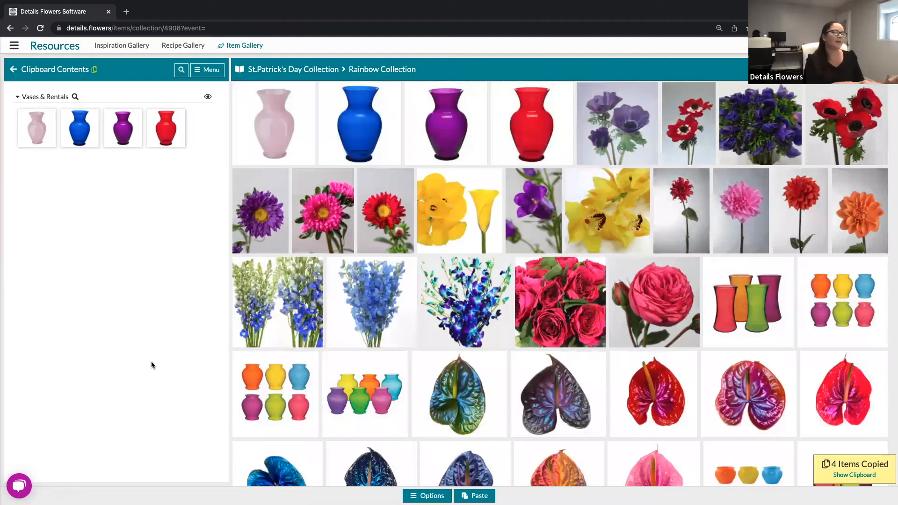
left_click(265, 70)
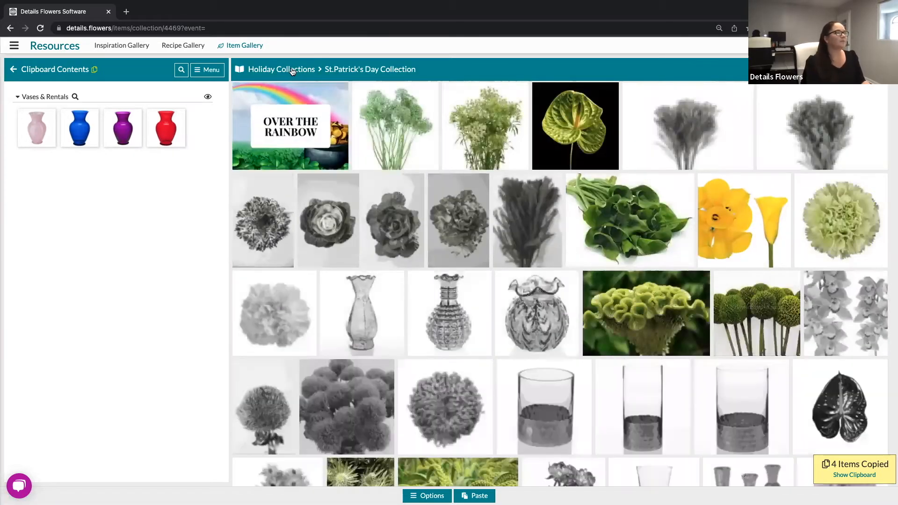
left_click(290, 70)
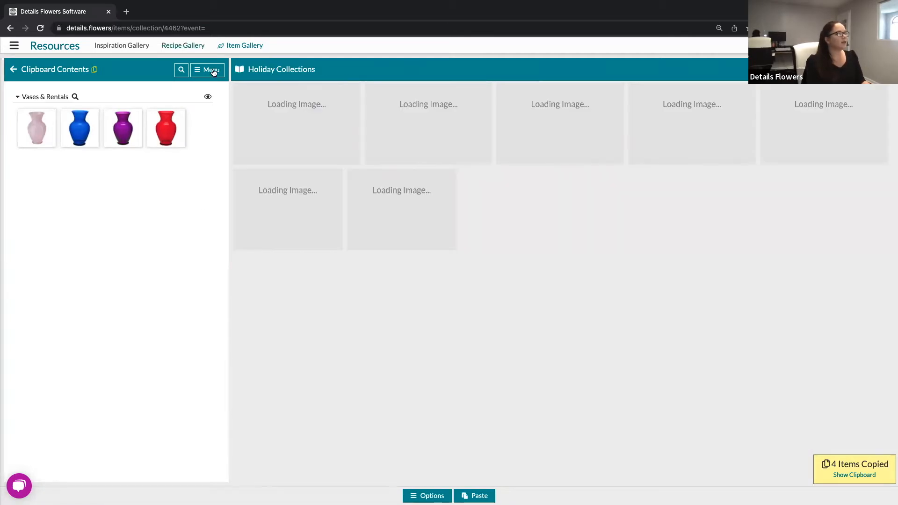
left_click(212, 71)
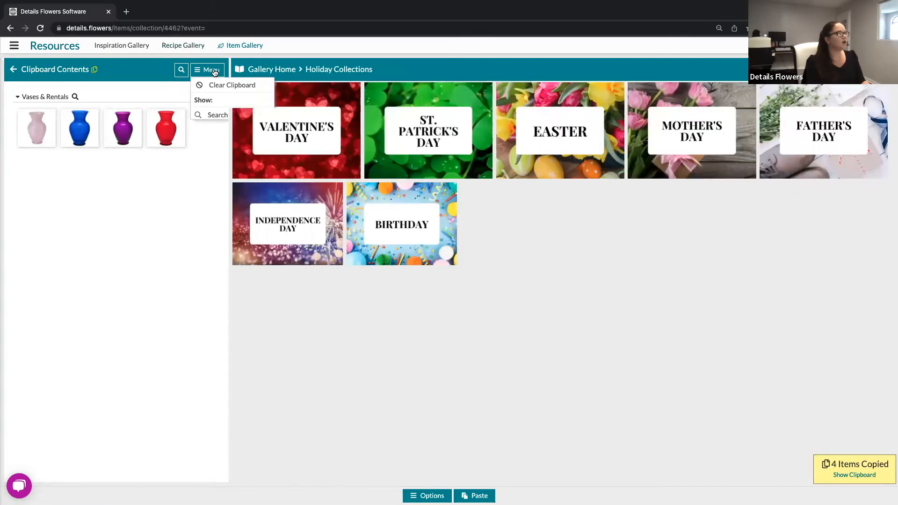
Empty the clipboard and go back to the Item Gallery home.
left_click(220, 86)
left_click(283, 69)
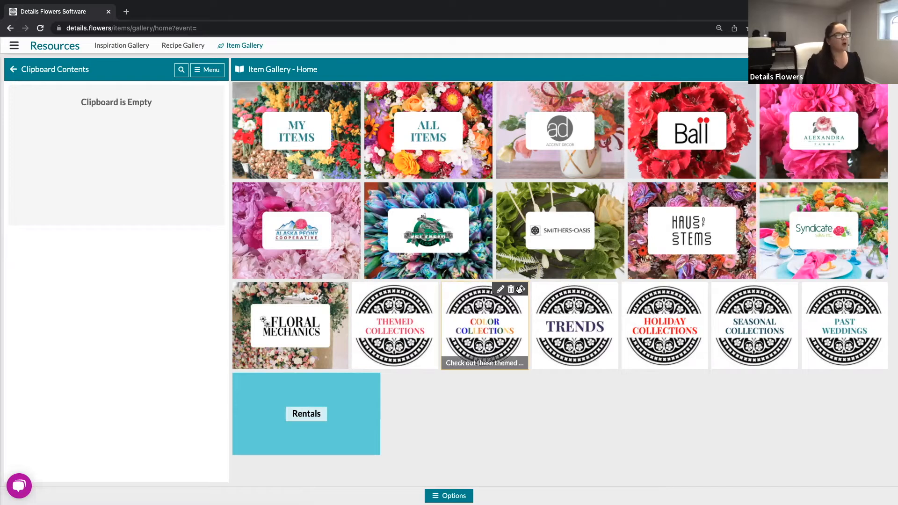
left_click_drag(523, 286, 607, 293)
left_click_drag(538, 287, 611, 285)
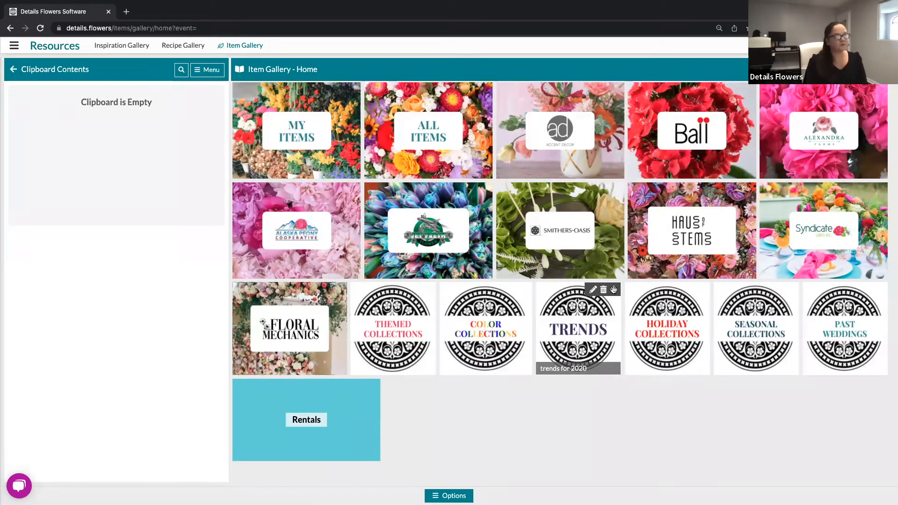
left_click_drag(614, 290, 698, 291)
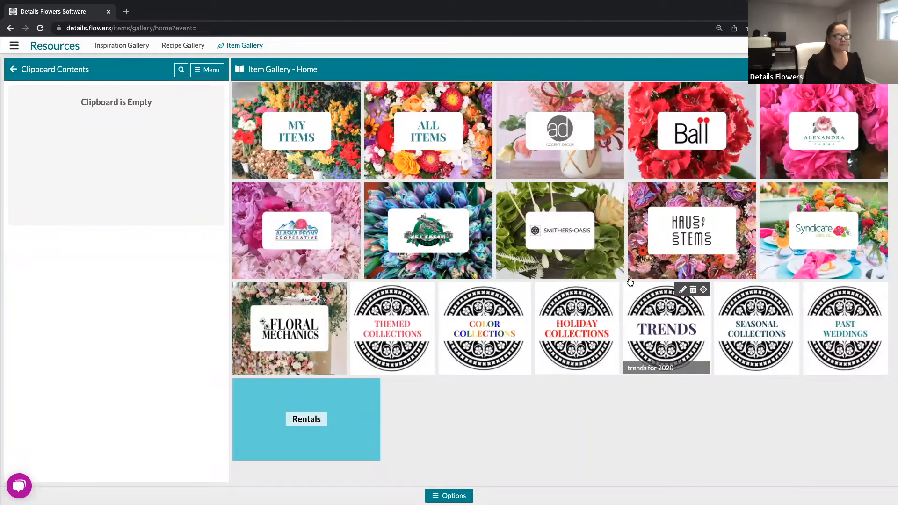
left_click_drag(611, 290, 697, 293)
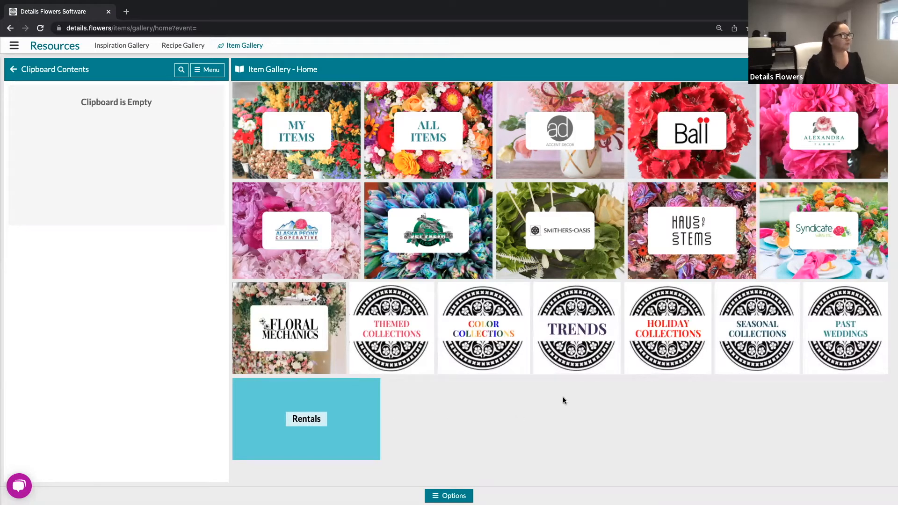
From the event list, open the Unnamed Event's Item Gallery.
left_click(13, 46)
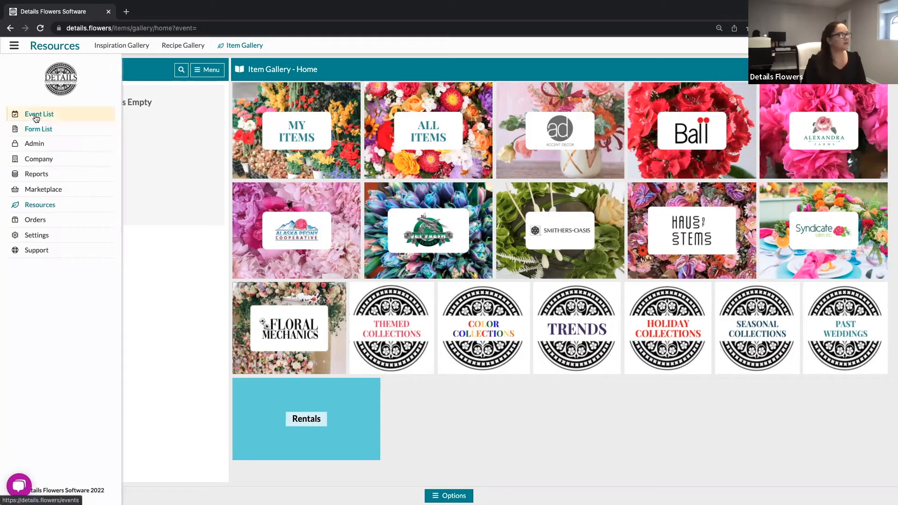
left_click(36, 117)
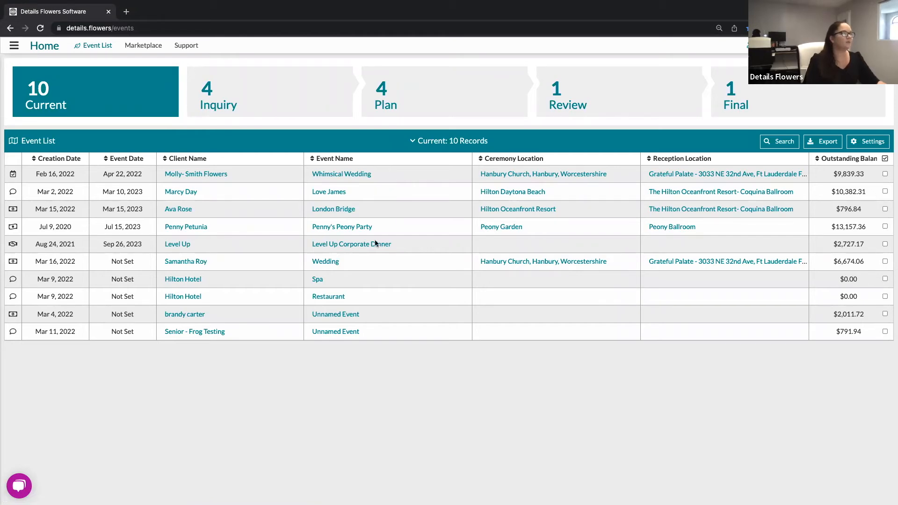
left_click(372, 317)
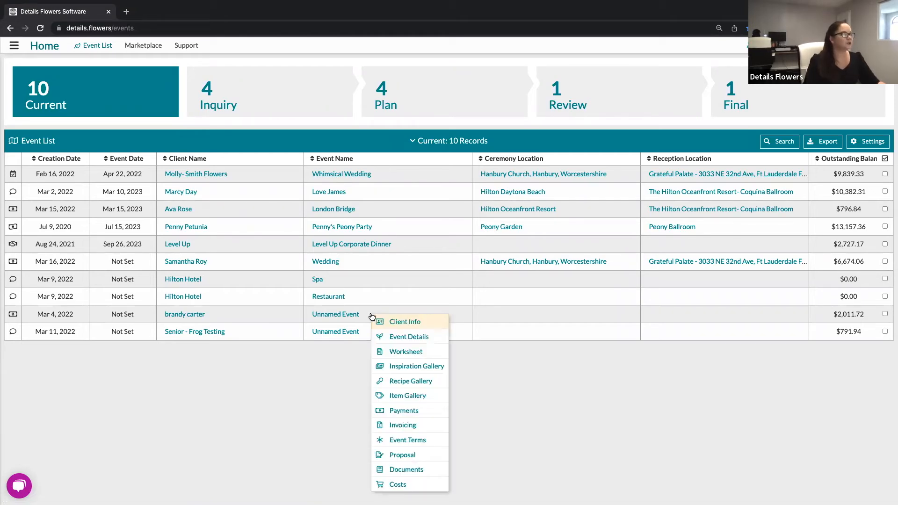
left_click(408, 396)
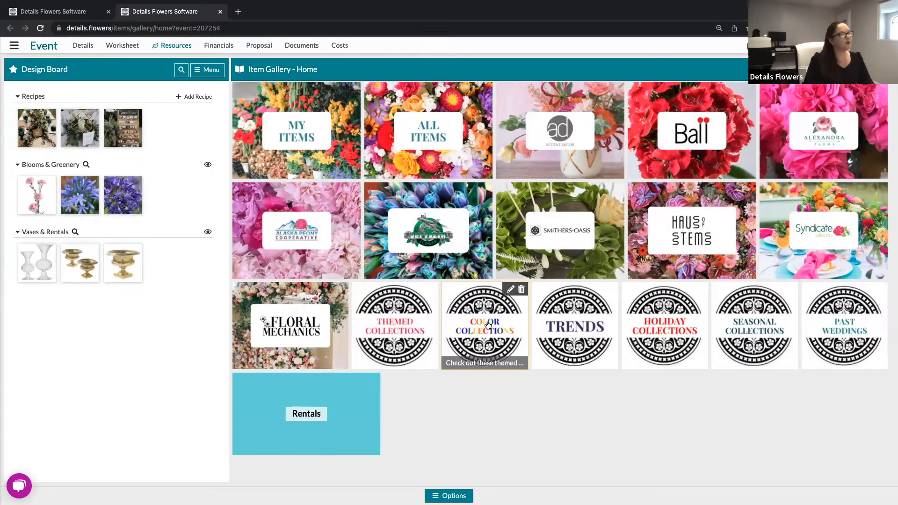
Open the Yellow Collection under Color Collections, browse it, and turn on Selection Mode.
left_click(487, 337)
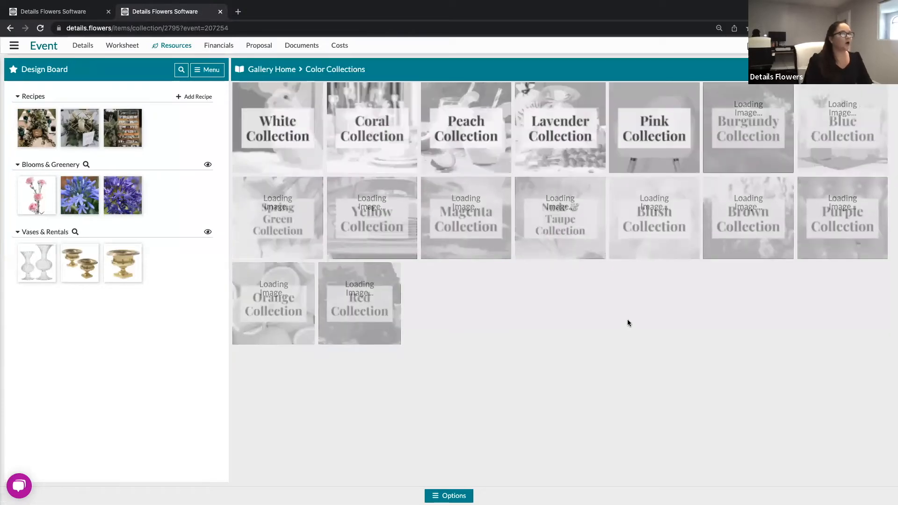
left_click(372, 216)
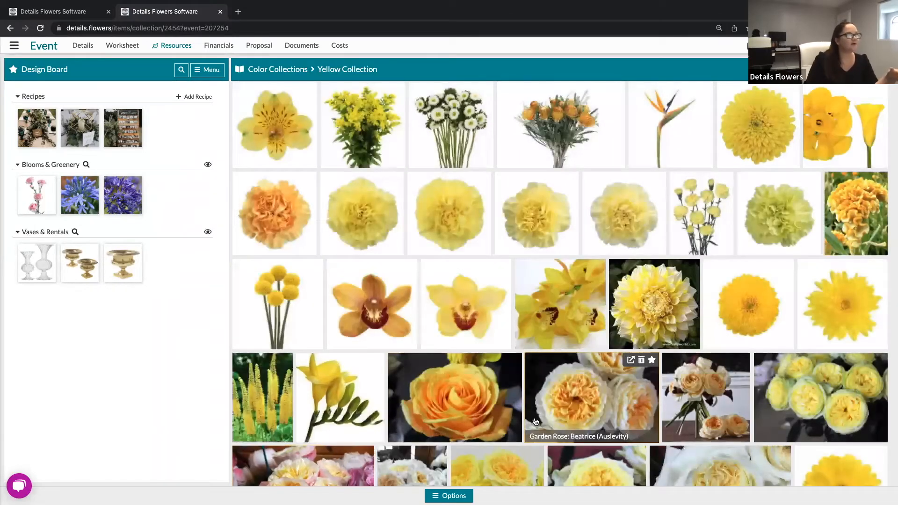
scroll(535, 422, "down", 10)
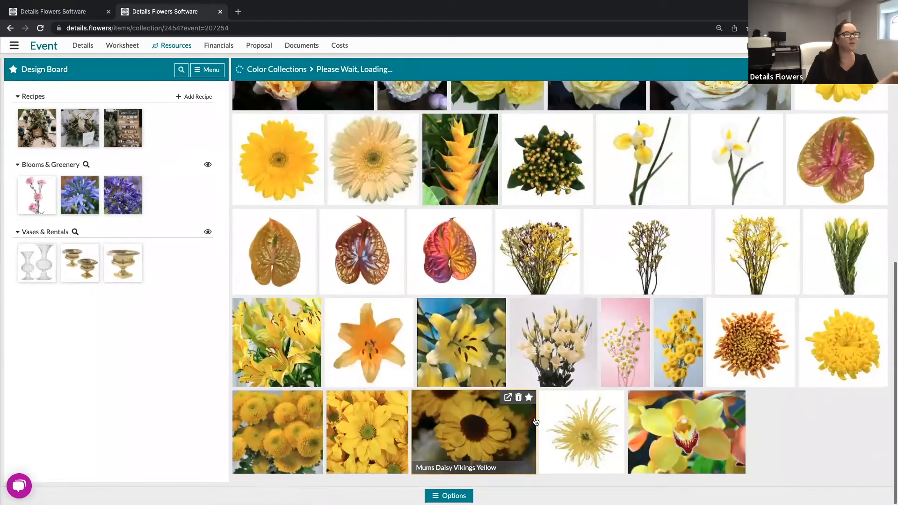
scroll(536, 422, "down", 10)
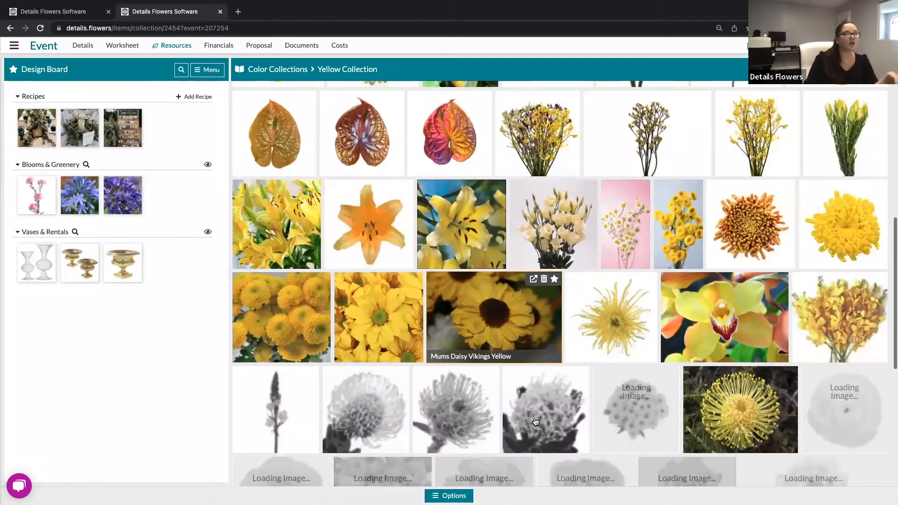
scroll(535, 421, "down", 3)
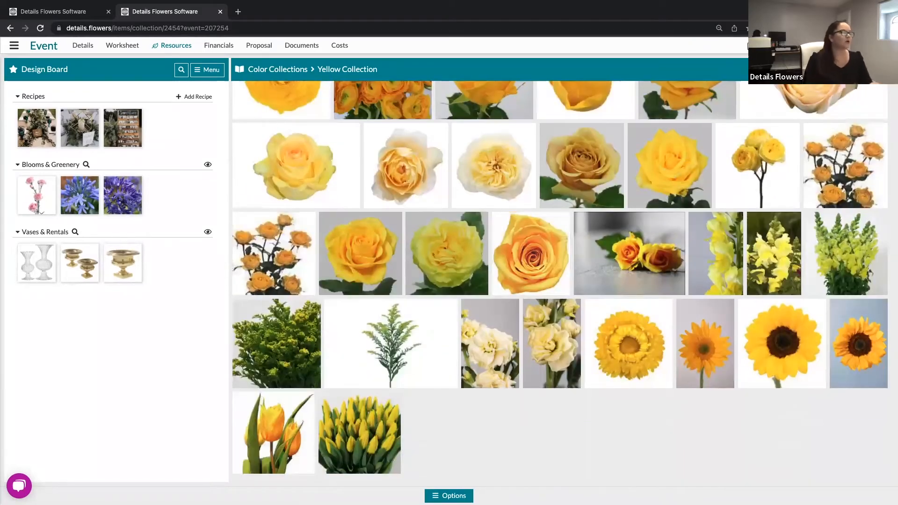
left_click(449, 496)
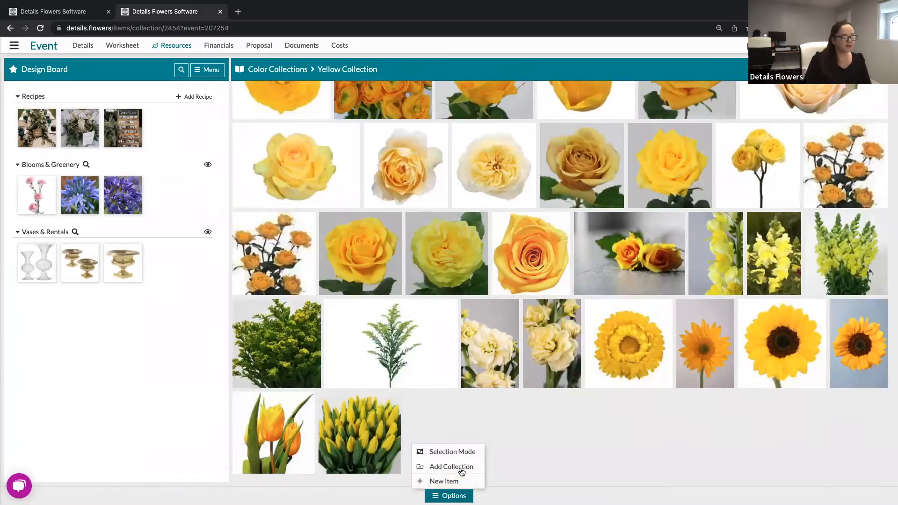
left_click(467, 451)
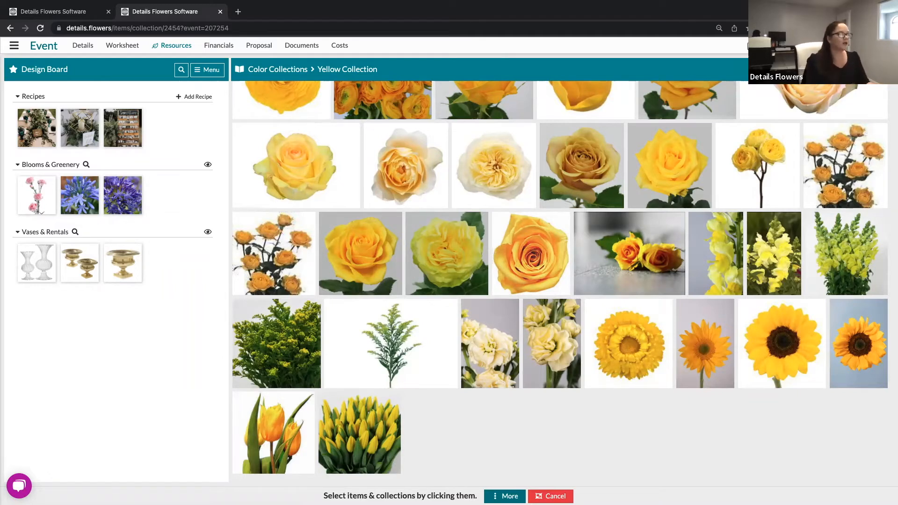
Select all 100 Yellow Collection flowers and add them to Favorites.
left_click(505, 496)
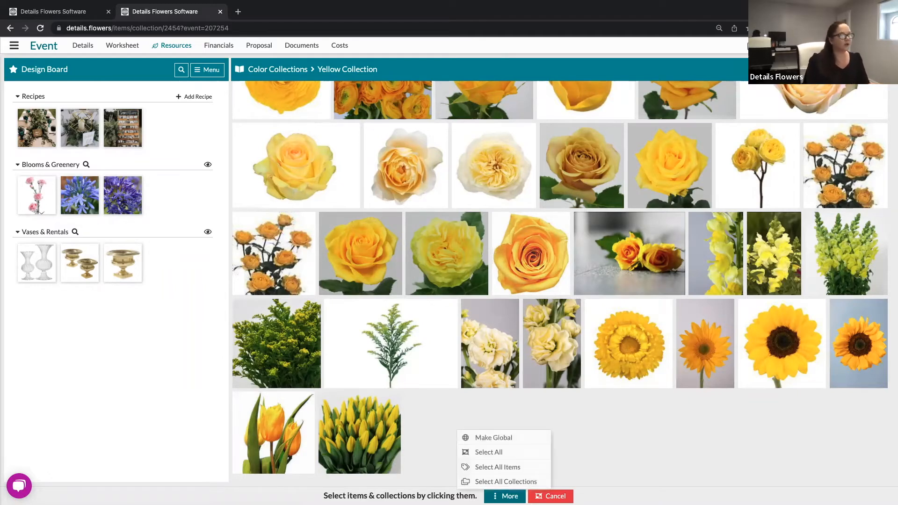
left_click(495, 453)
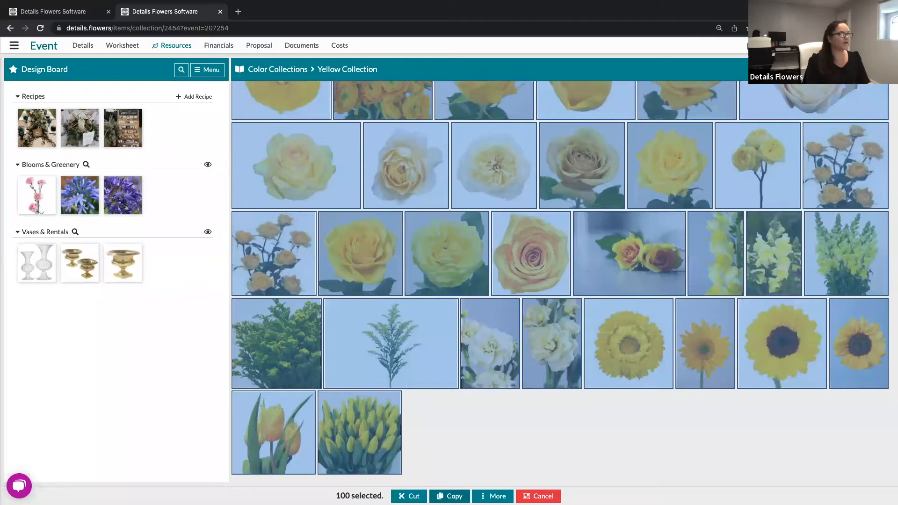
left_click(492, 496)
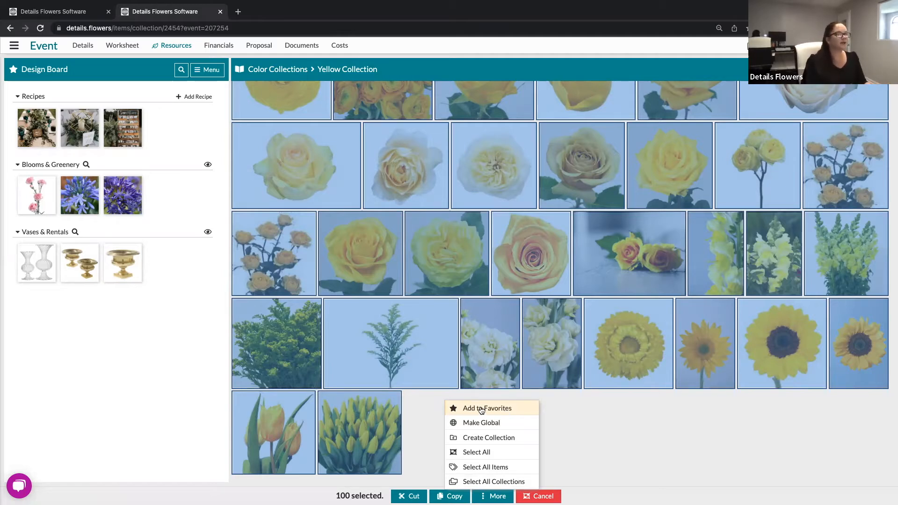
left_click(596, 406)
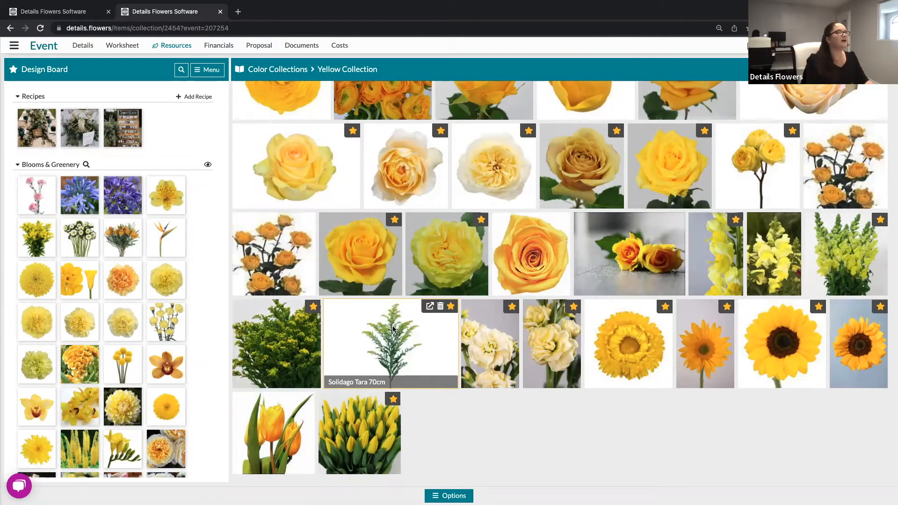
scroll(393, 328, "up", 3)
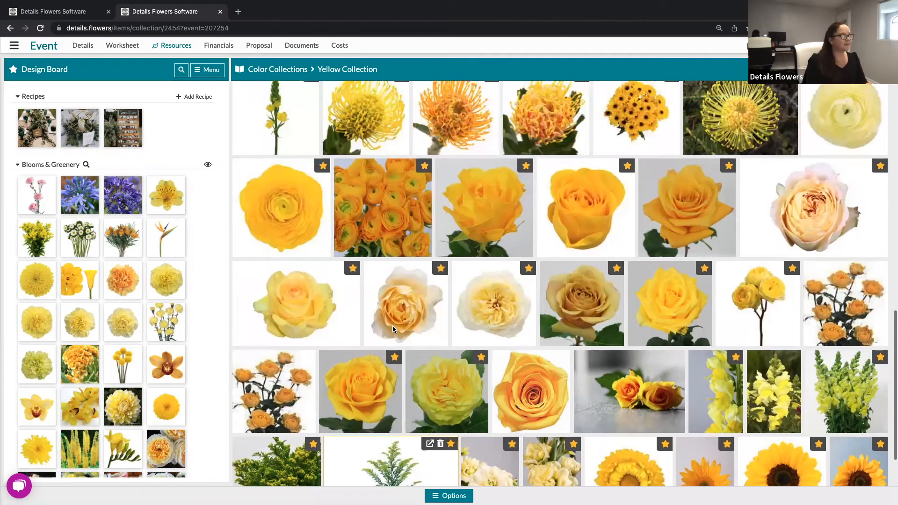
scroll(393, 328, "up", 10)
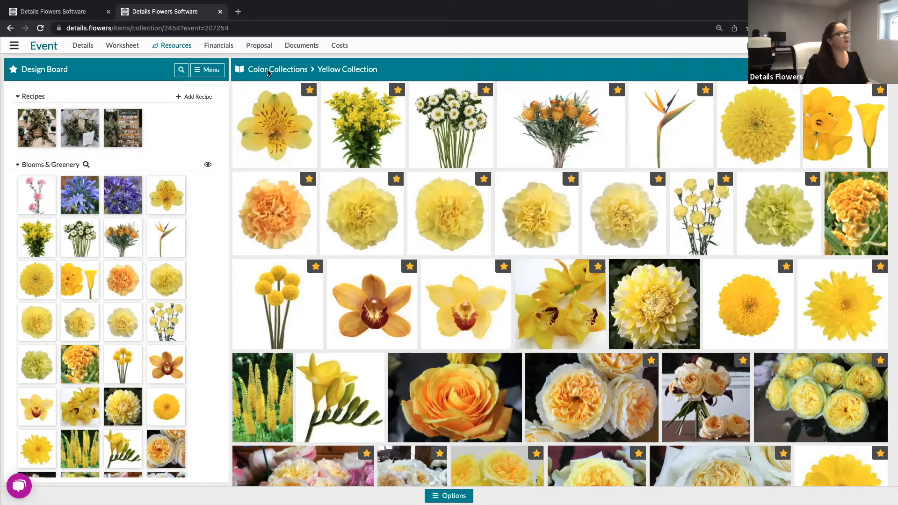
Go back through Color Collections to the Item Gallery home.
left_click(268, 70)
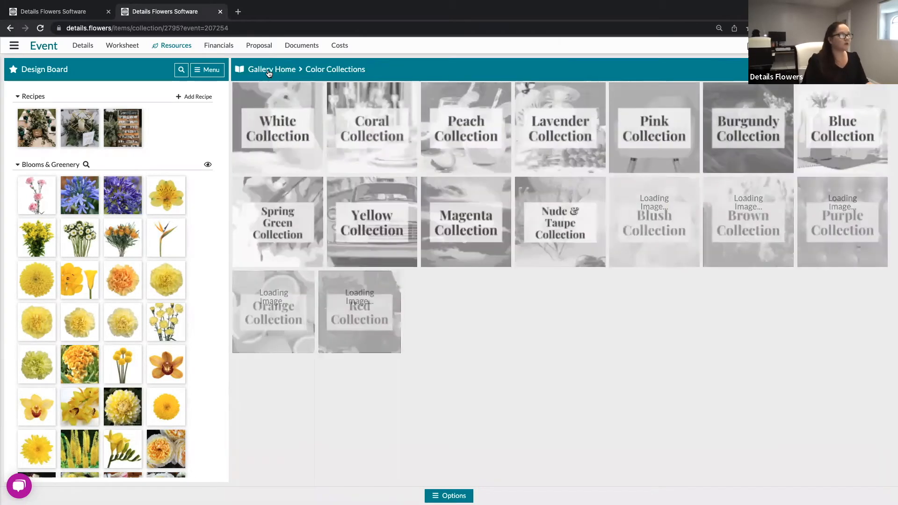
left_click(271, 71)
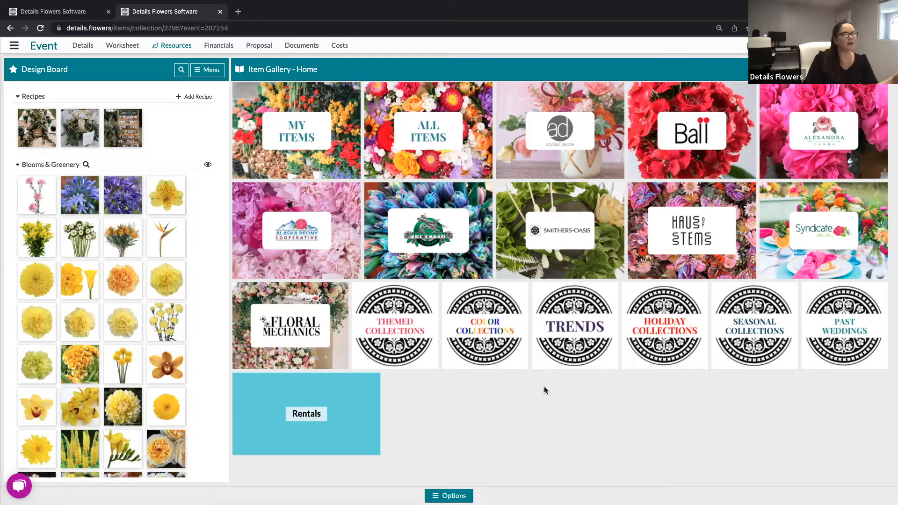
Open the Past Weddings tile in the Item Gallery.
left_click(846, 330)
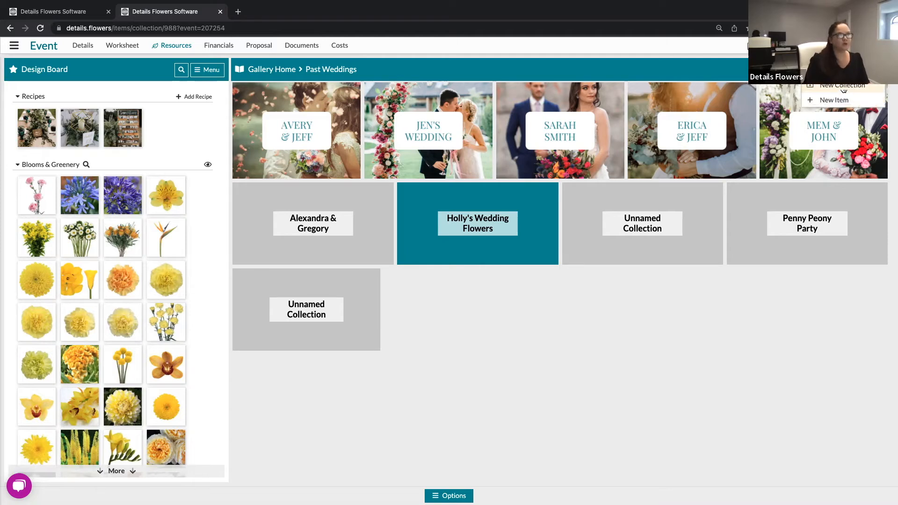
Add a new Color-background collection titled with the bride's wedding name.
left_click(844, 88)
left_click(511, 235)
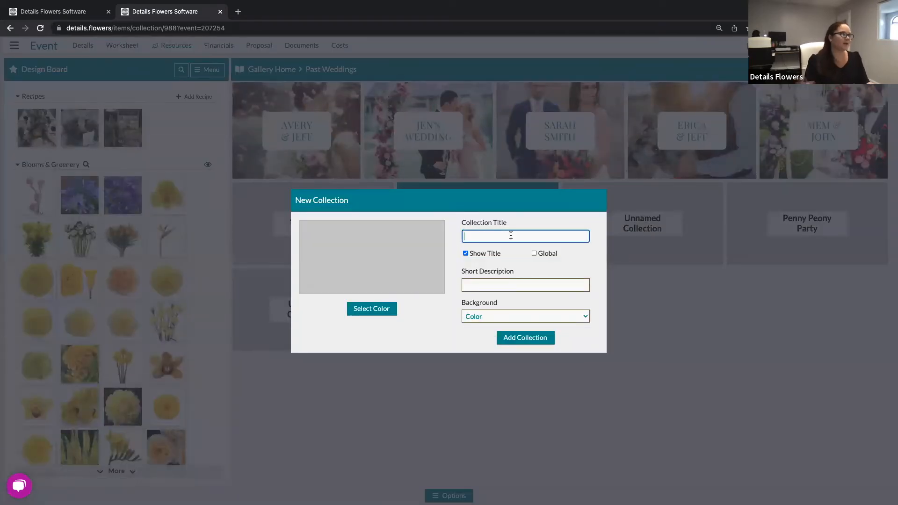
type("Allysa's Wedding")
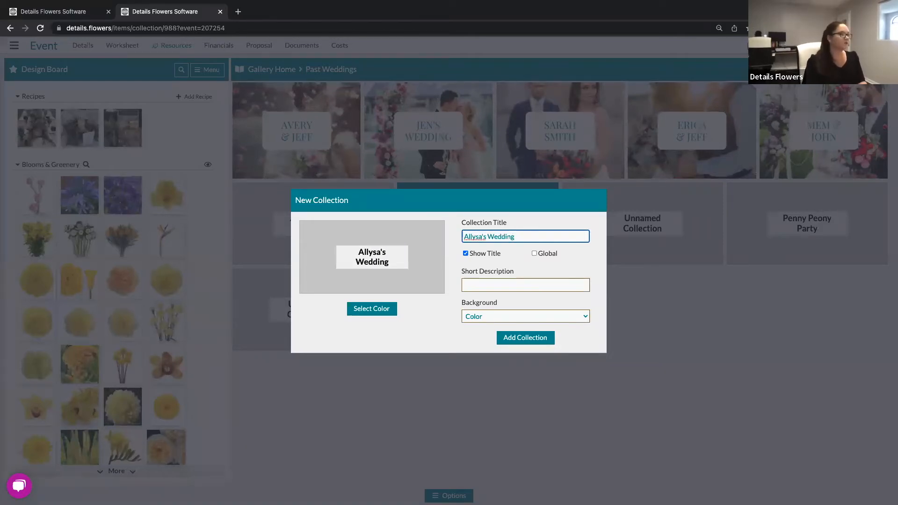
left_click(433, 323)
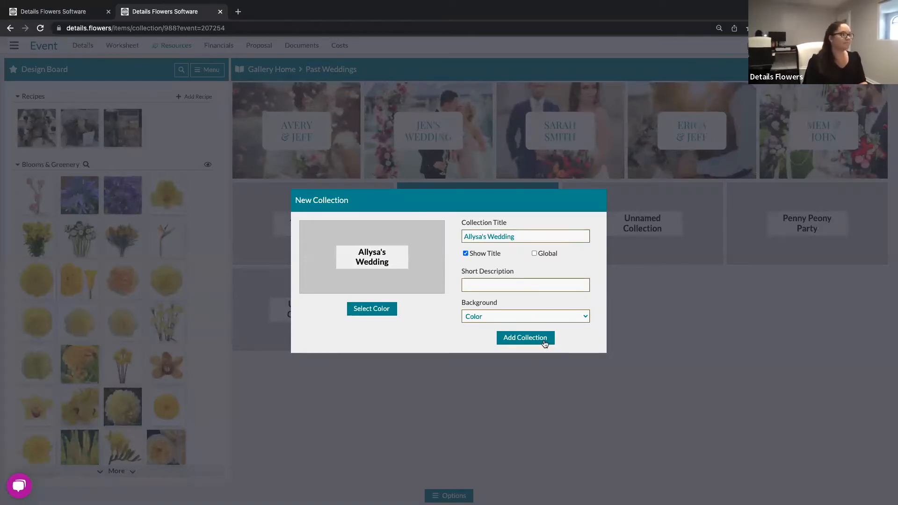
left_click(487, 315)
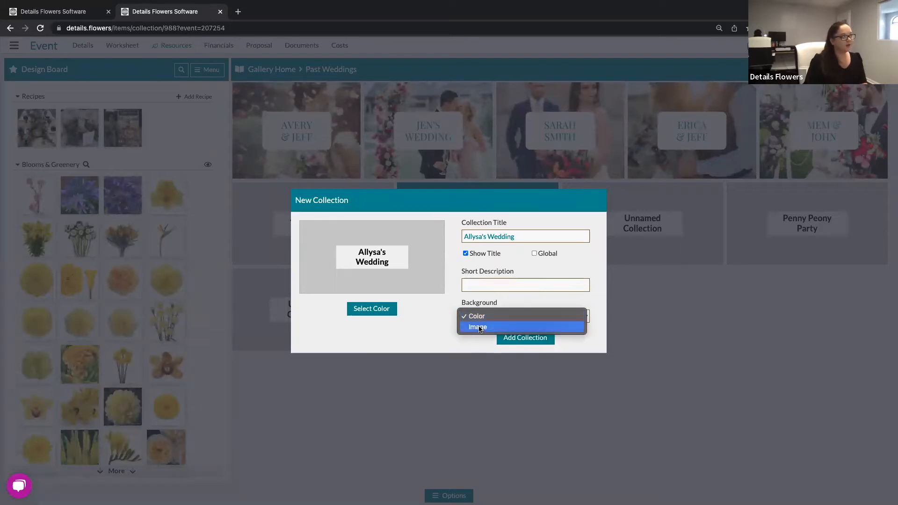
left_click(440, 329)
left_click(529, 341)
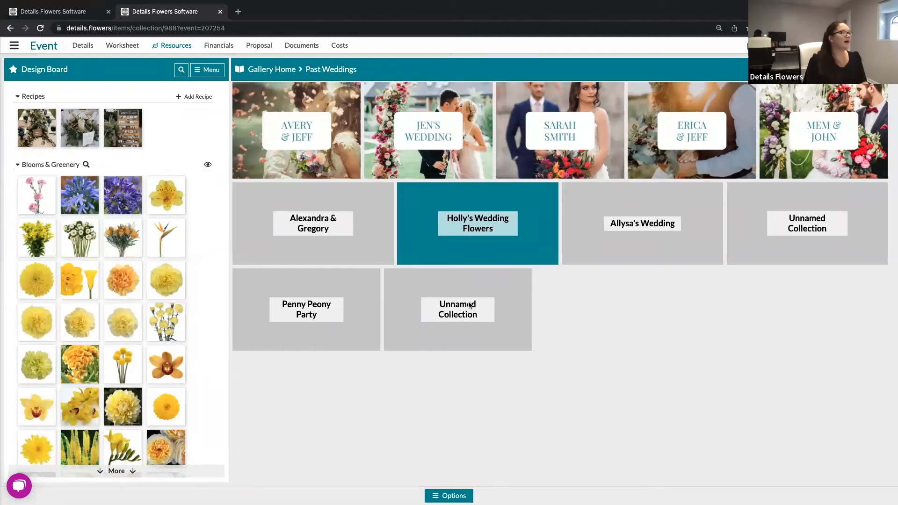
Open the new wedding collection and bring up the Design Board Menu.
mouse_move(458, 318)
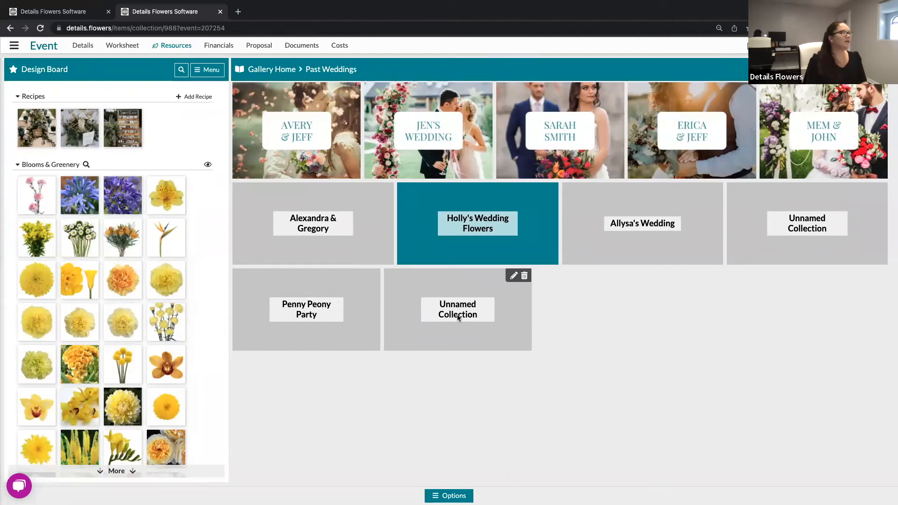
left_click(654, 241)
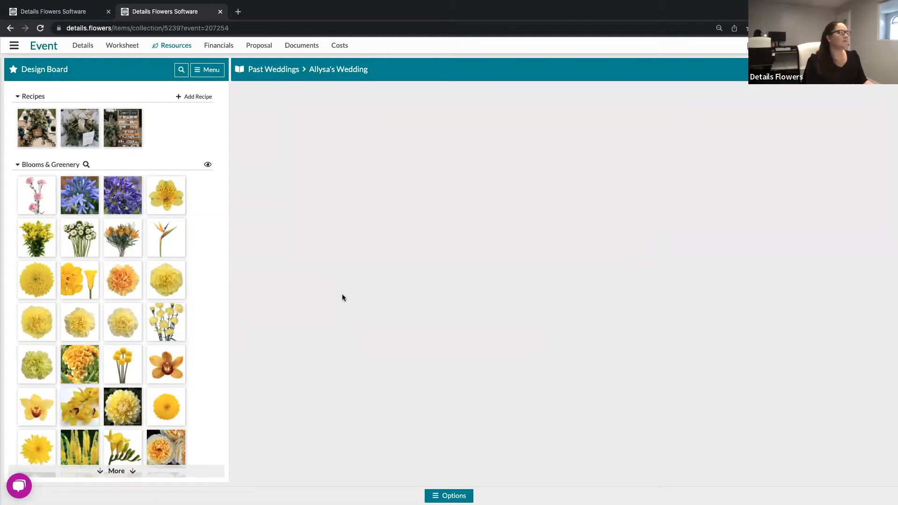
left_click(204, 72)
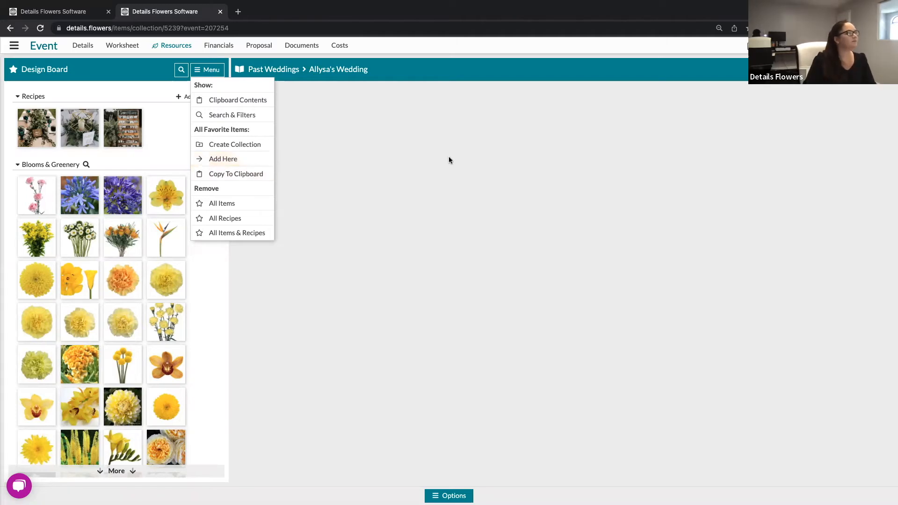
Add all Design Board favourites to the wedding collection and review the items.
left_click(243, 145)
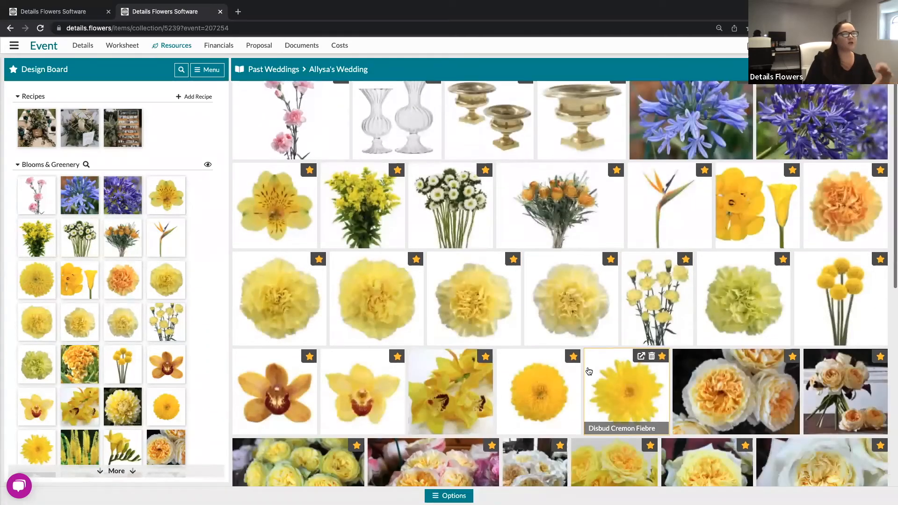
scroll(589, 371, "down", 5)
scroll(589, 371, "down", 4)
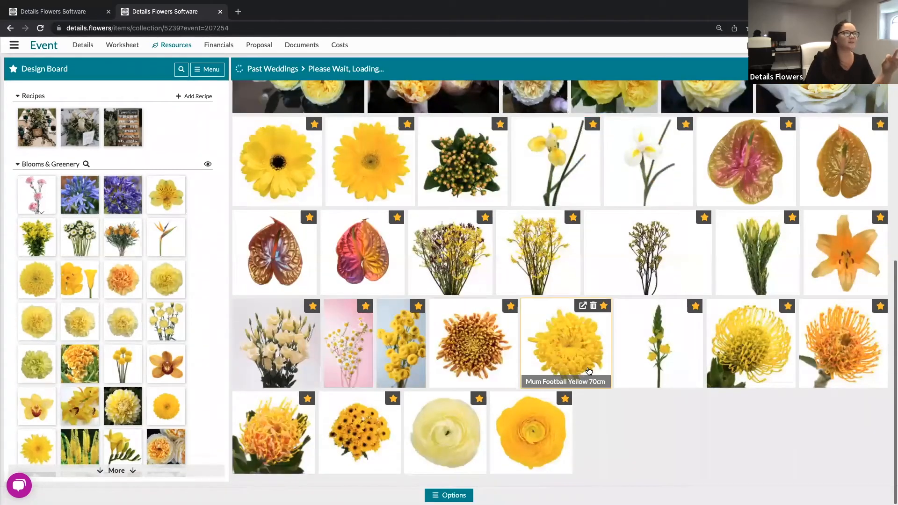
scroll(588, 371, "up", 6)
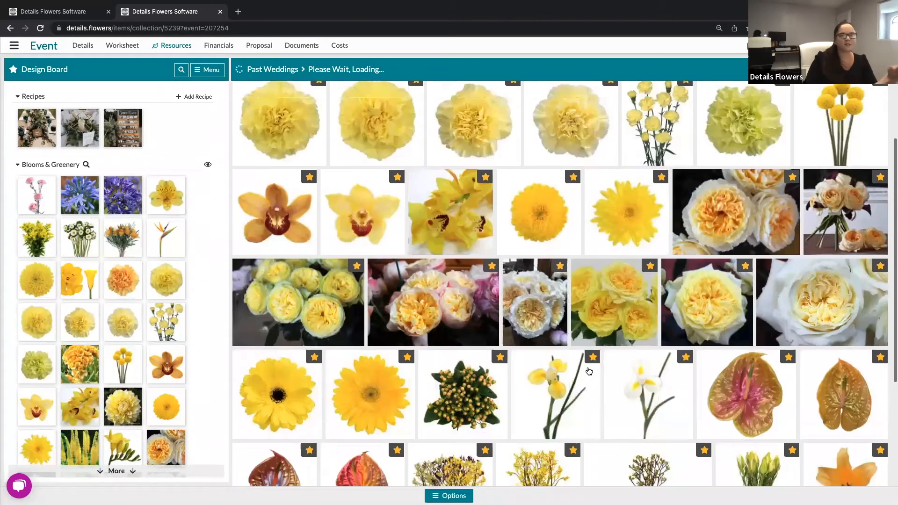
scroll(589, 371, "up", 3)
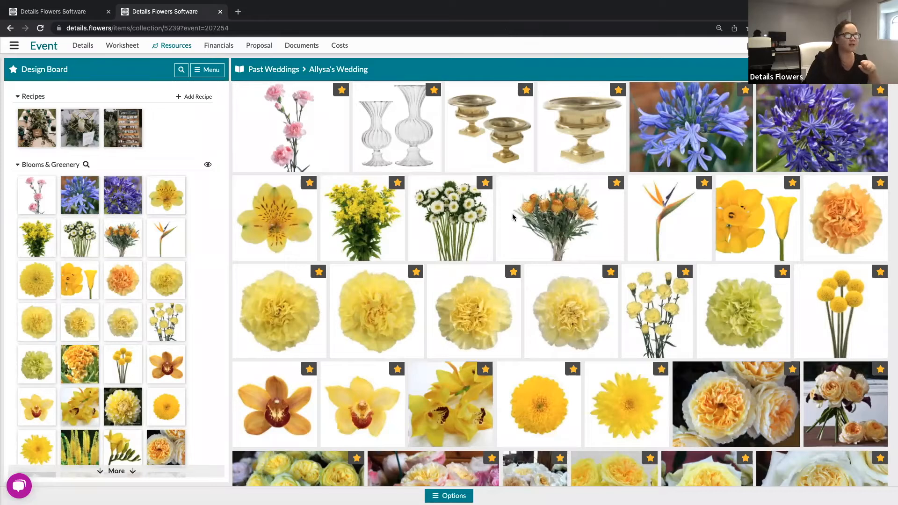
Return to the Past Weddings collection list.
mouse_move(513, 216)
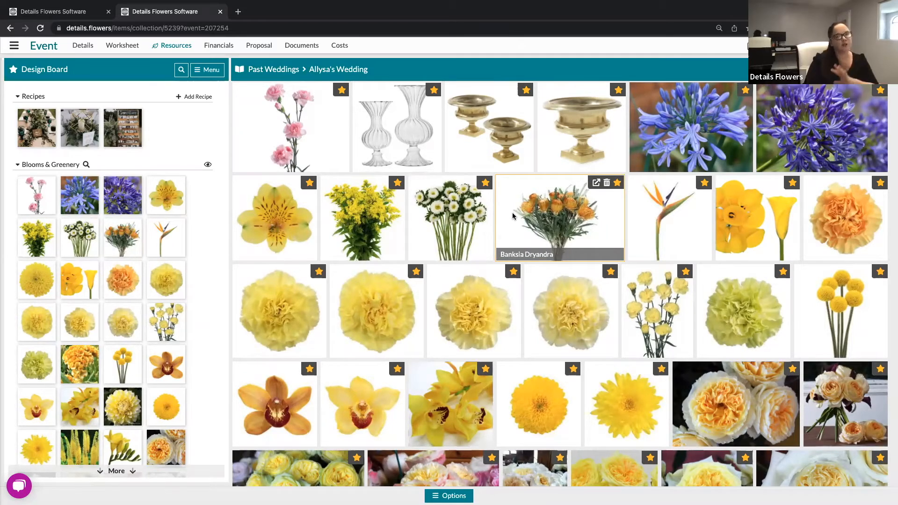
scroll(311, 218, "down", 1)
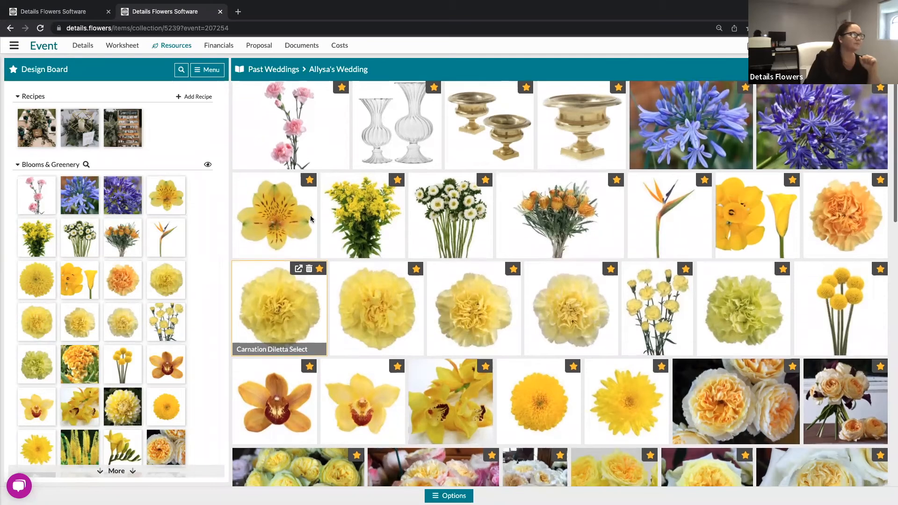
left_click(276, 70)
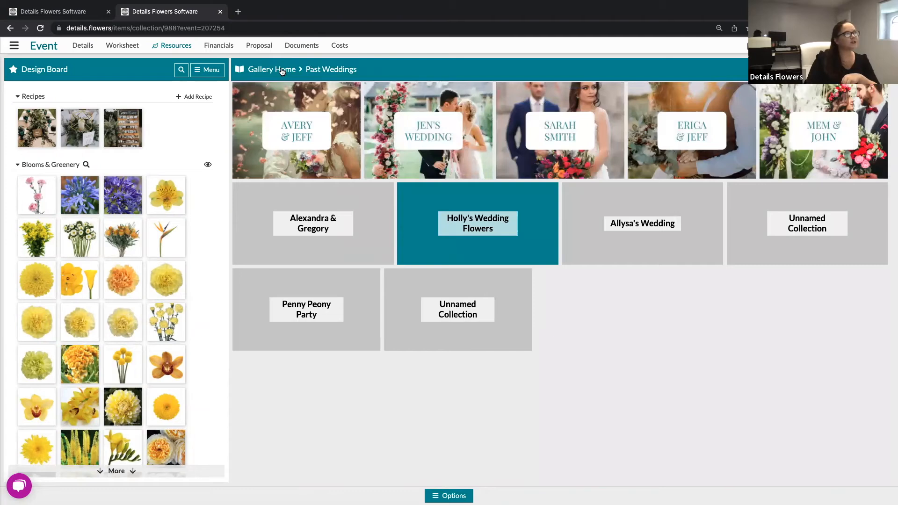
Return to the Item Gallery home via the Gallery Home breadcrumb.
left_click(282, 72)
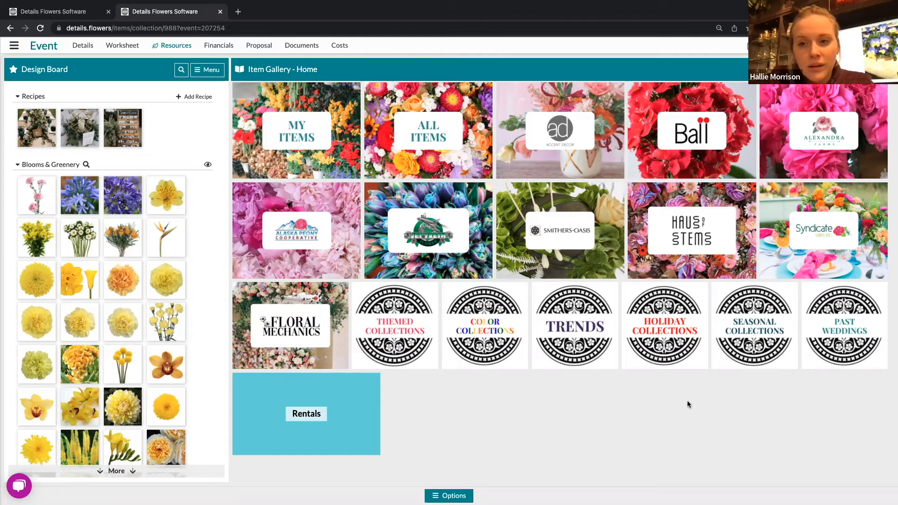
Open All Items and view it as a table of names, item types and default costs.
left_click(424, 138)
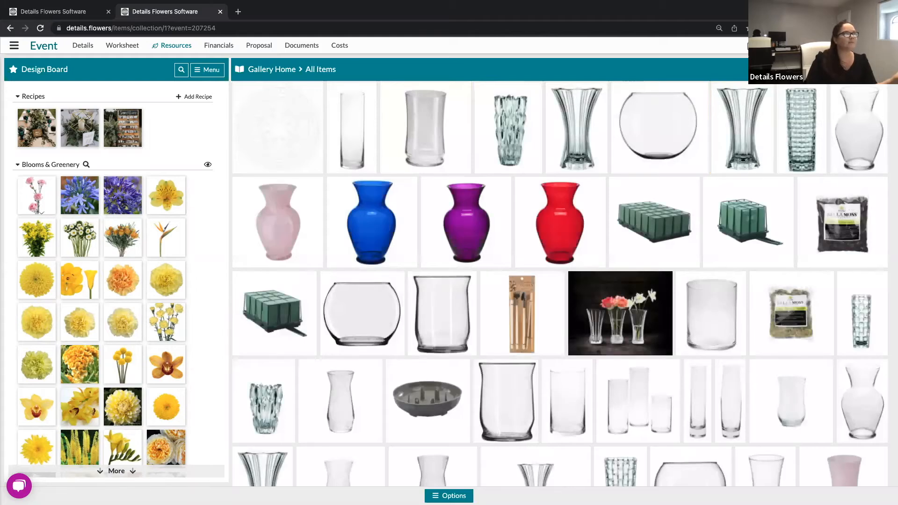
left_click(845, 69)
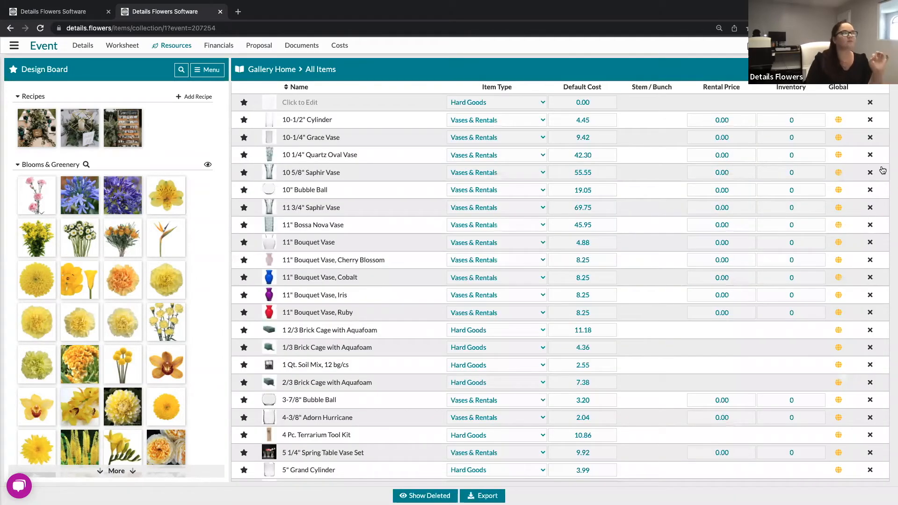
scroll(876, 171, "down", 1)
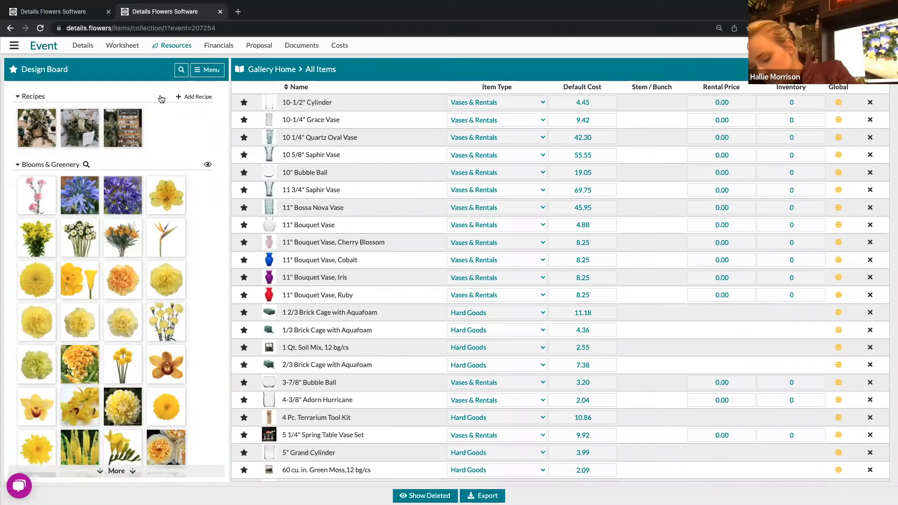
Switch to the event's Design Worksheet tab.
left_click(123, 47)
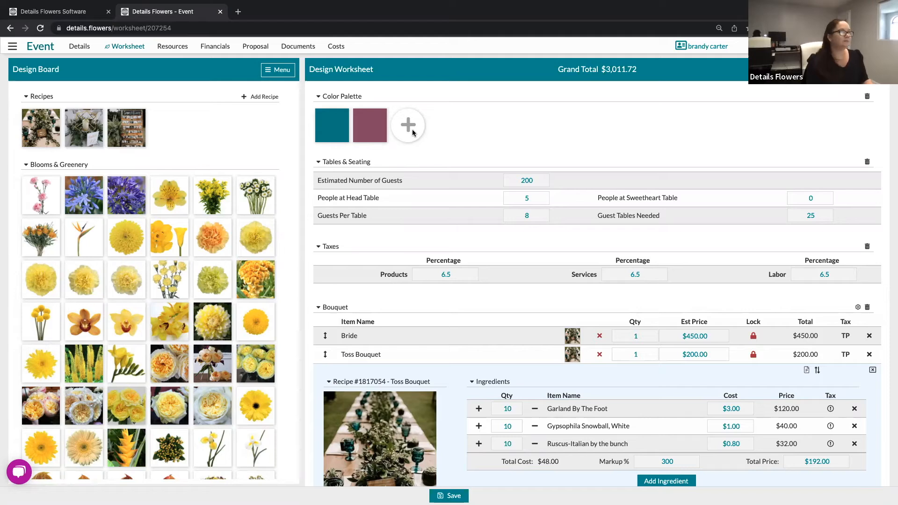
Open the Color Selector from the palette's + and show its selection views list.
left_click(412, 133)
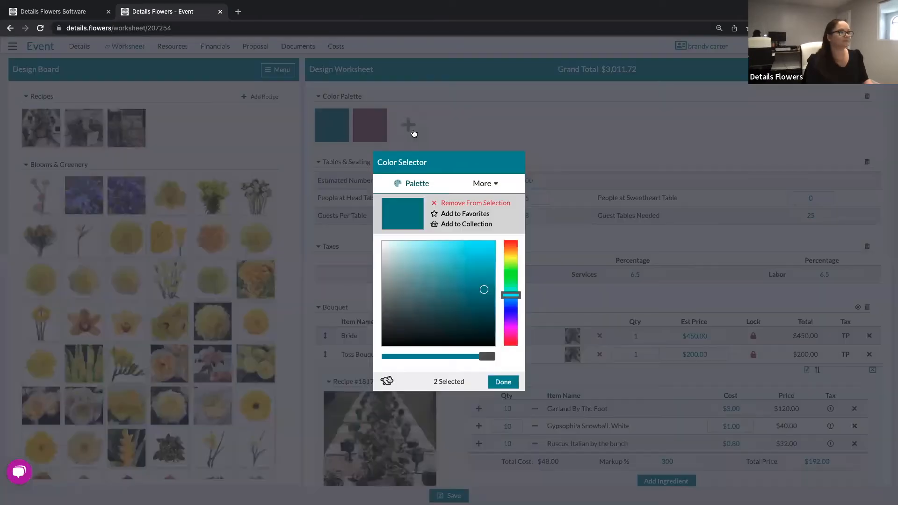
left_click(493, 186)
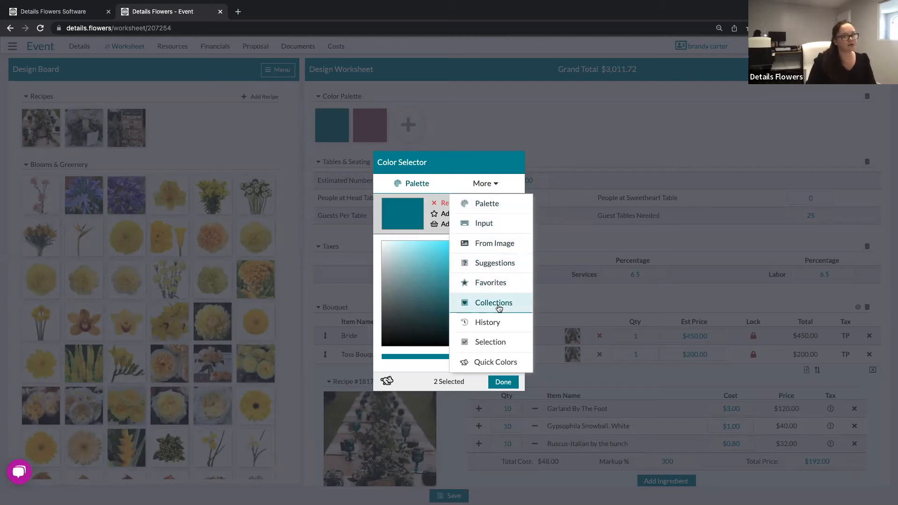
left_click(499, 305)
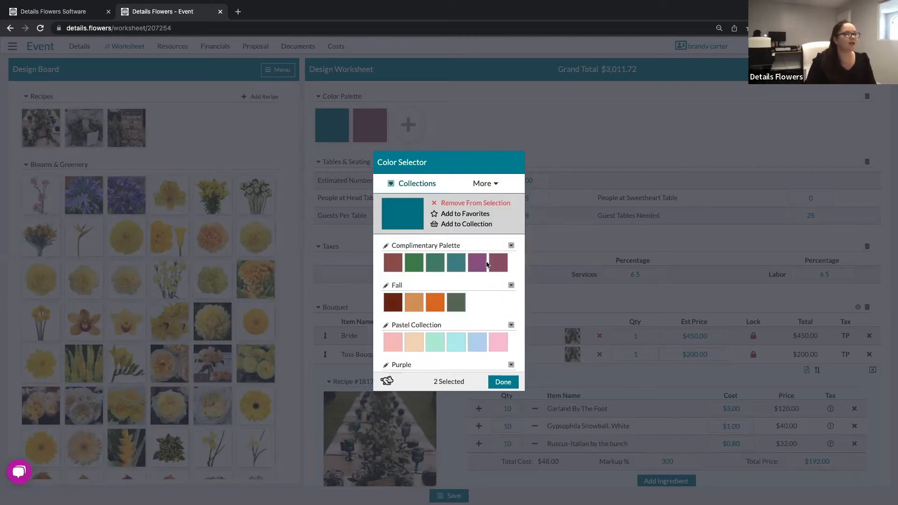
scroll(485, 303, "down", 3)
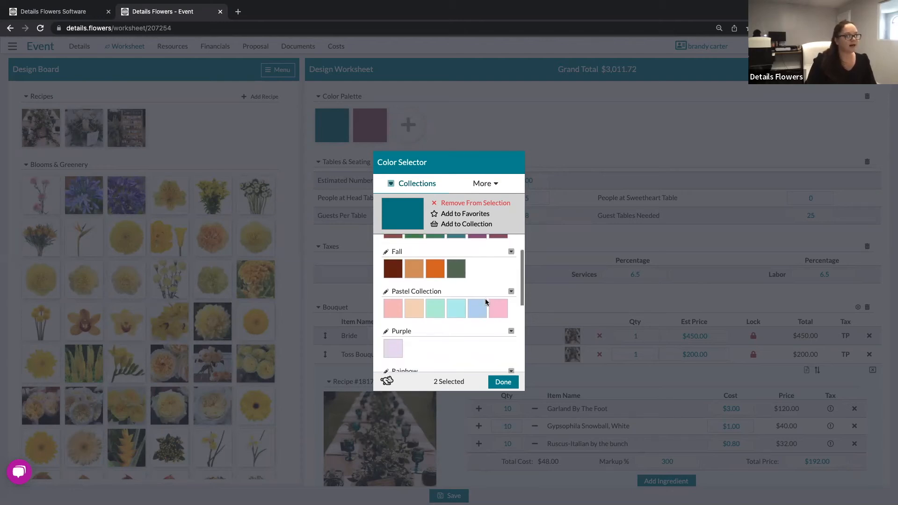
scroll(485, 302, "up", 1)
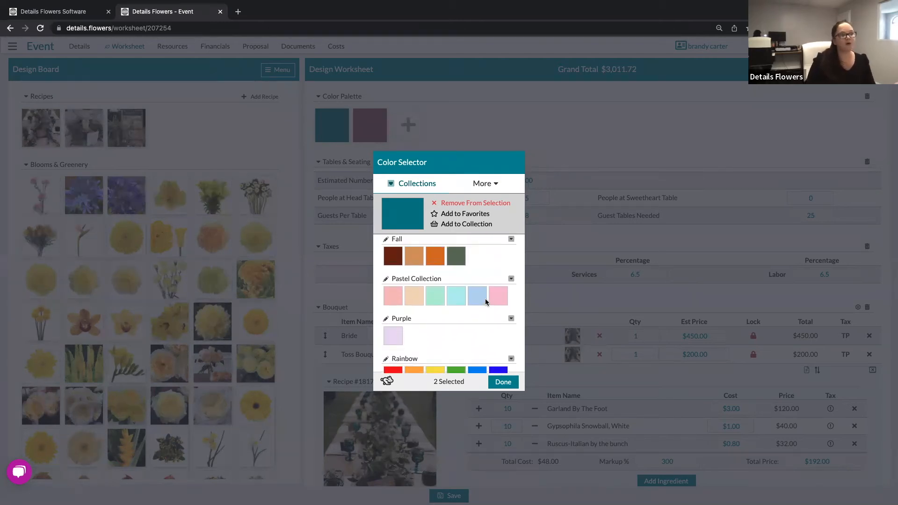
scroll(484, 302, "down", 5)
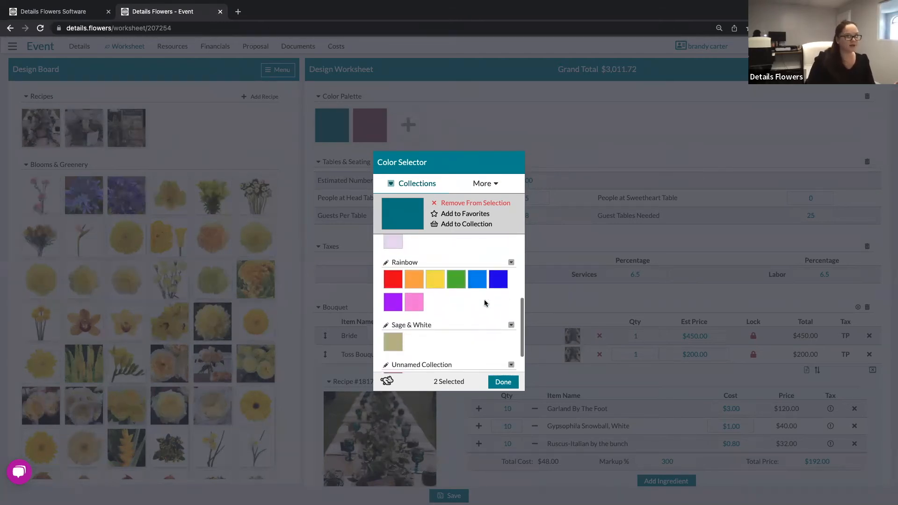
scroll(485, 302, "up", 3)
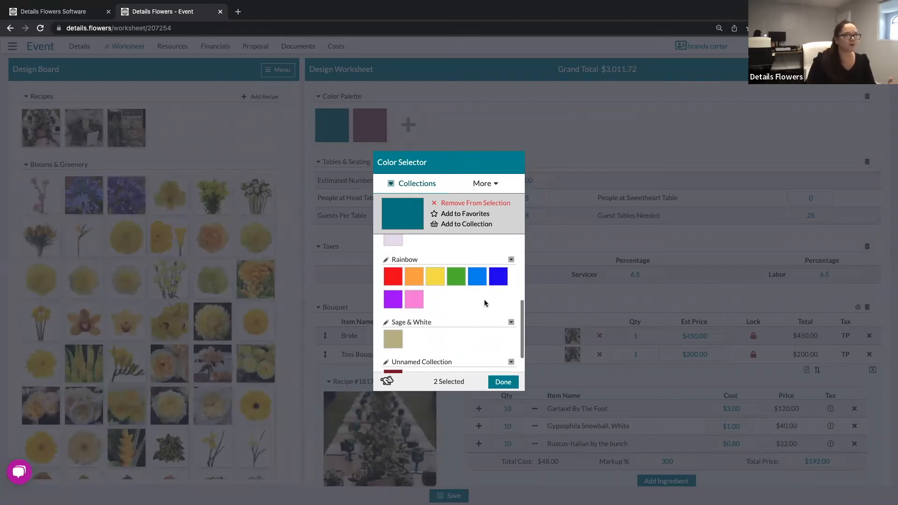
scroll(485, 303, "up", 3)
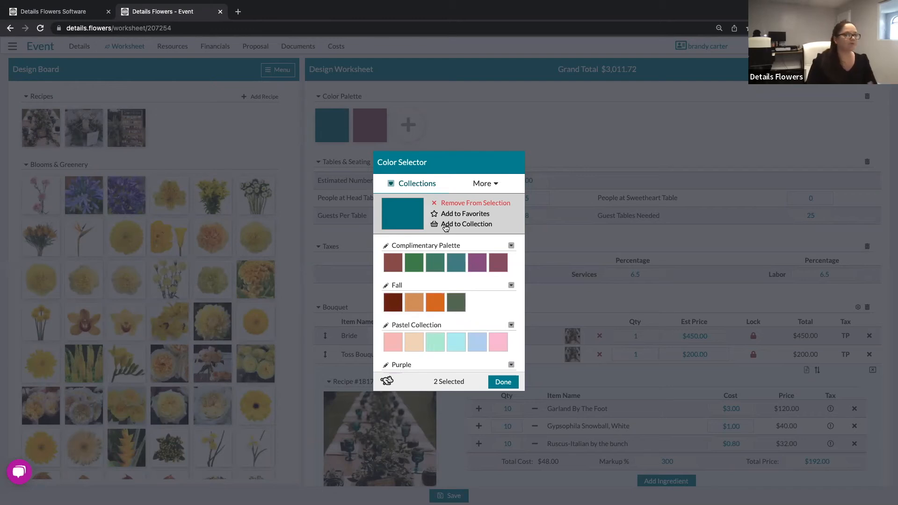
left_click(489, 186)
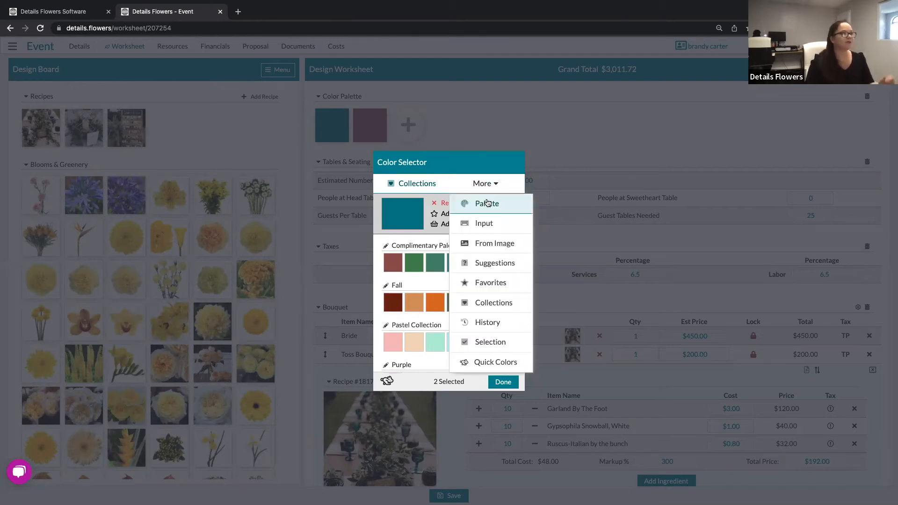
left_click(487, 203)
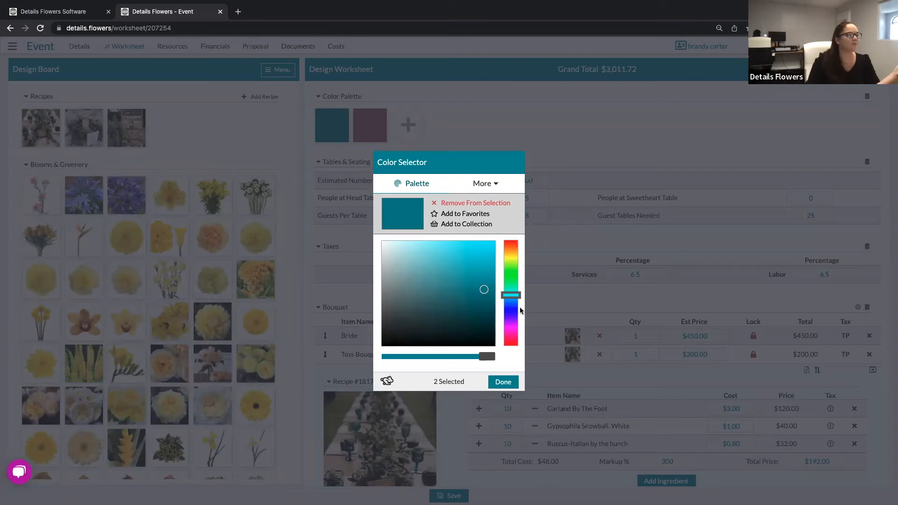
Shift the chosen colour from teal to bright blue and save it into a new collection.
left_click_drag(518, 302, 474, 248)
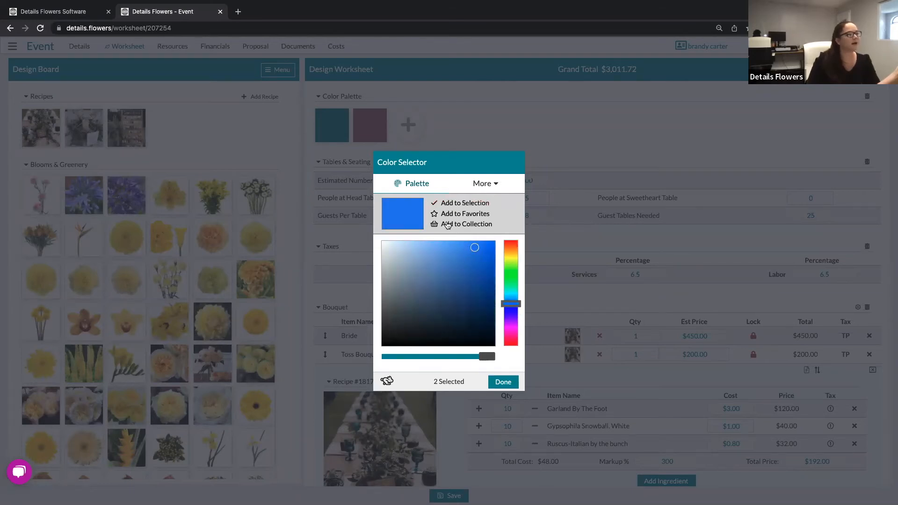
left_click(475, 225)
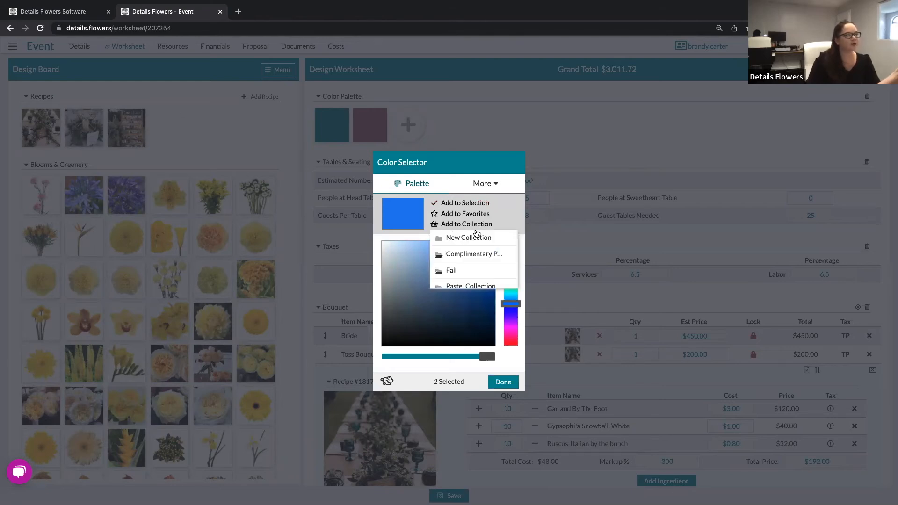
scroll(476, 263, "down", 4)
scroll(476, 263, "up", 4)
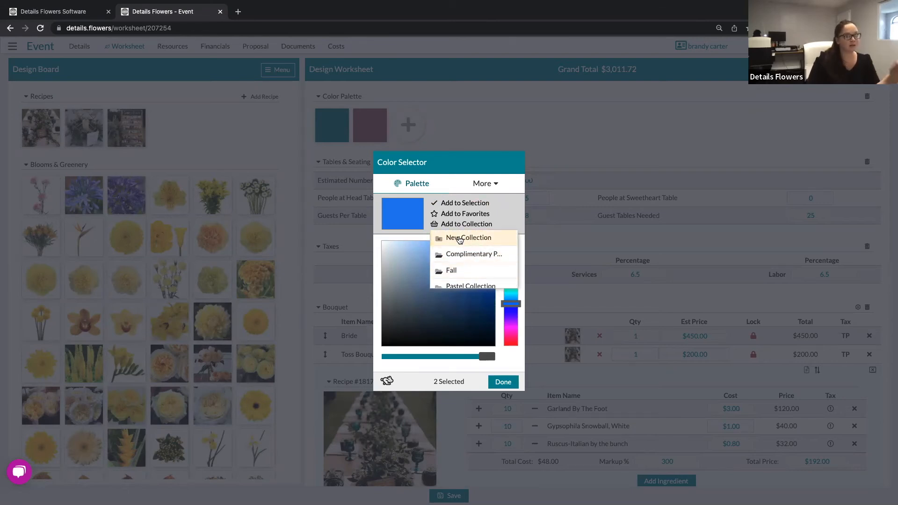
left_click(460, 239)
scroll(422, 293, "down", 3)
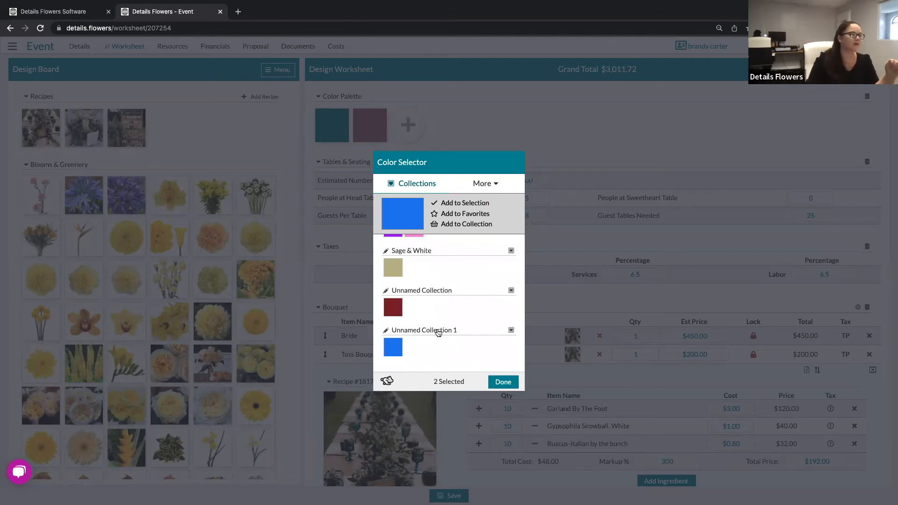
Rename the new collection to 'Blue Collection'.
left_click(438, 333)
double_click(451, 331)
left_click_drag(418, 331, 383, 332)
key("BackSpace")
type("Blue Collection")
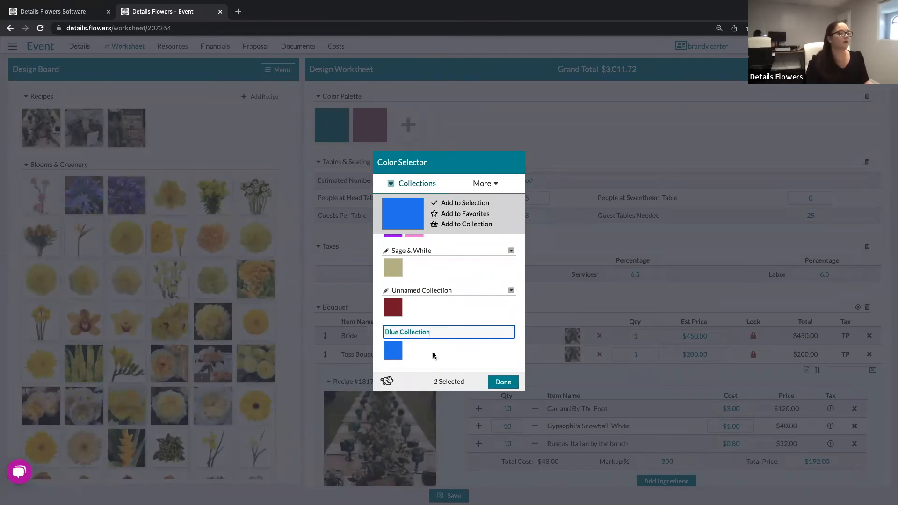
key("Return")
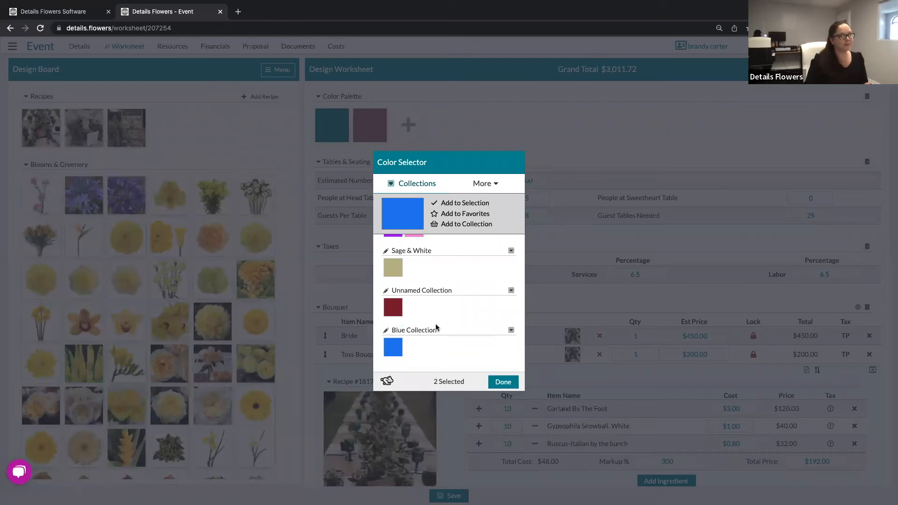
left_click(481, 183)
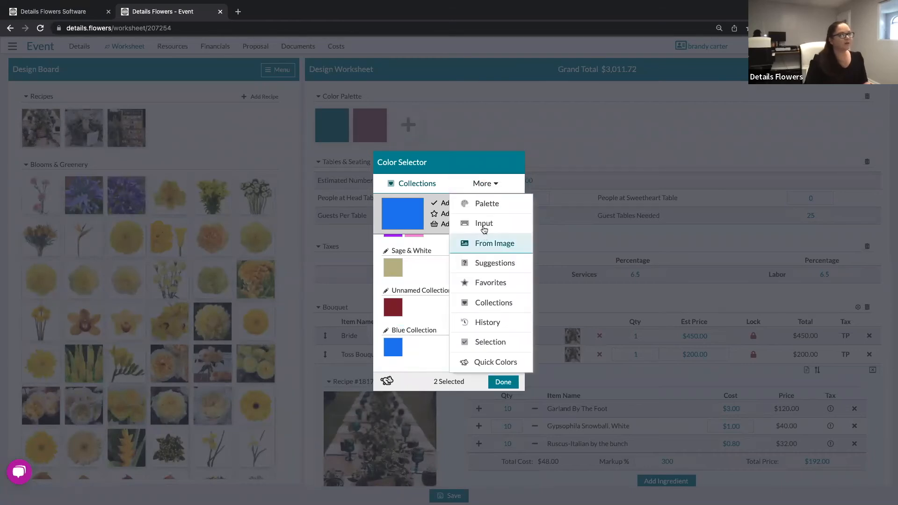
Add a lighter blue tint from the Suggestions' Tints row to Blue Collection.
left_click(489, 264)
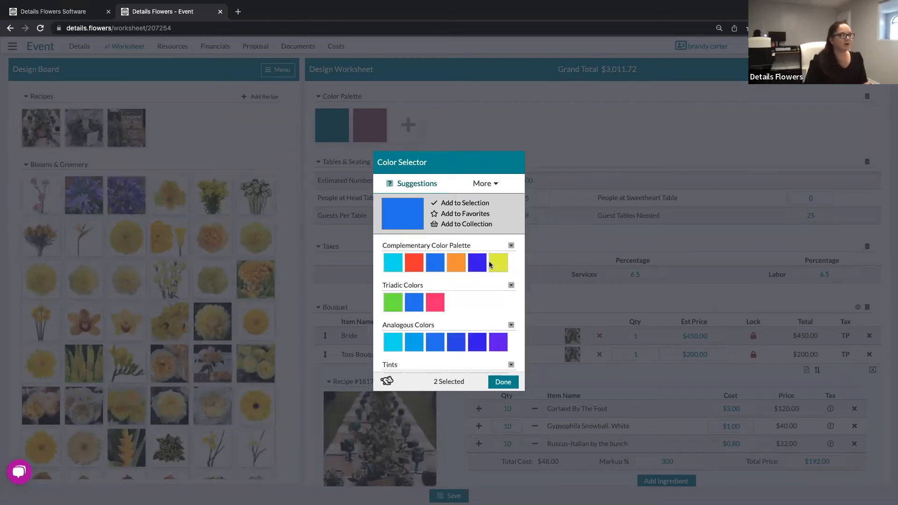
scroll(477, 311, "down", 2)
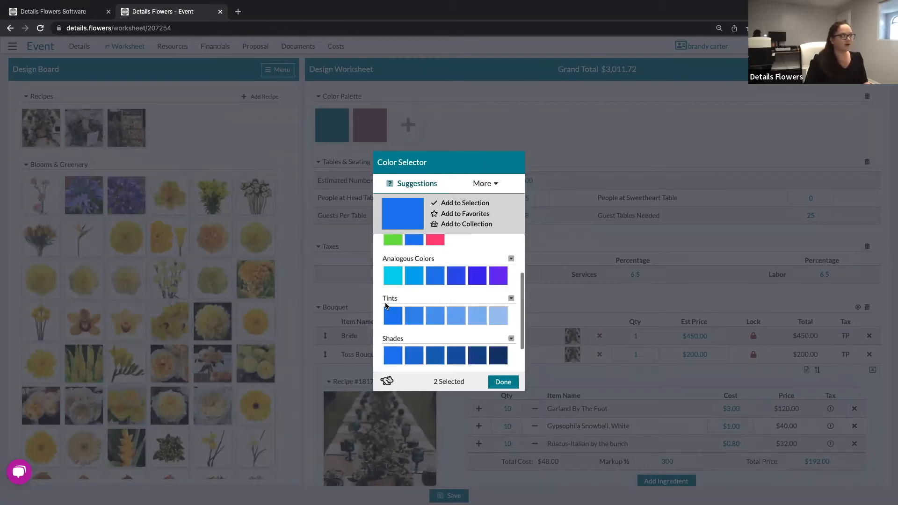
left_click(511, 299)
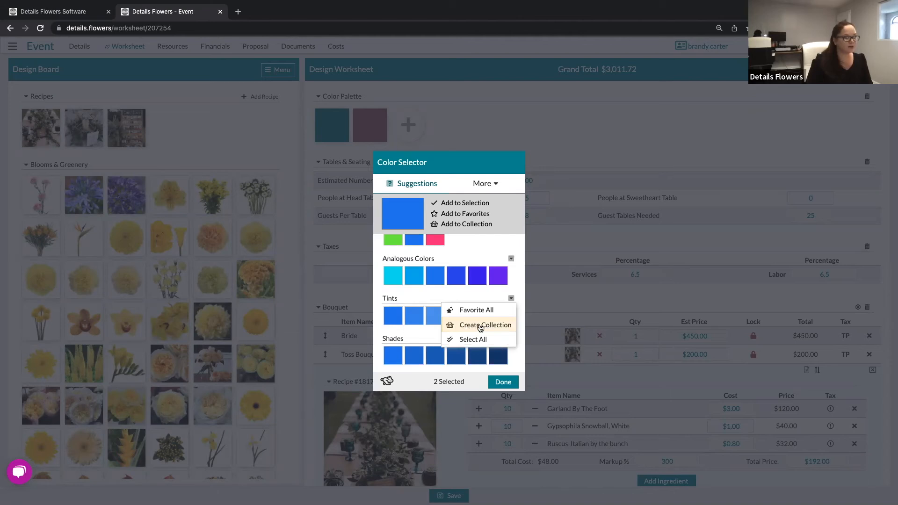
left_click(524, 238)
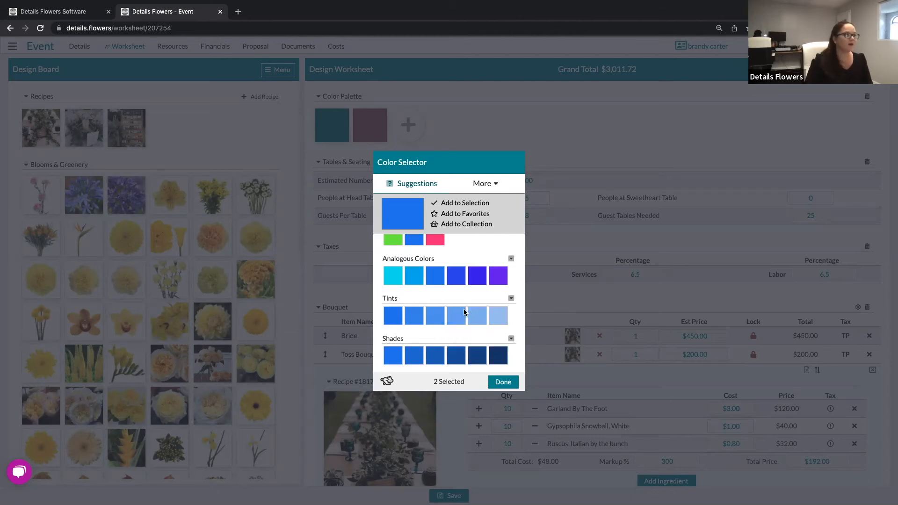
left_click(414, 318)
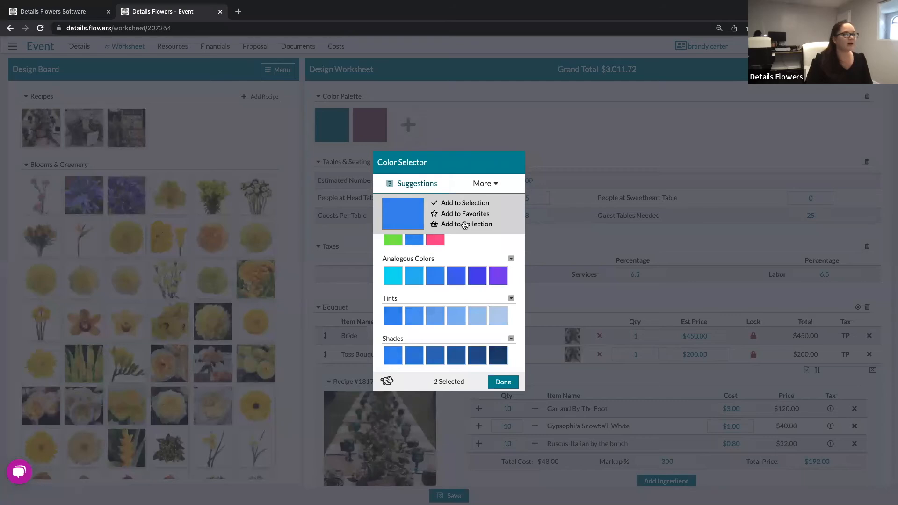
left_click(464, 226)
scroll(470, 269, "down", 3)
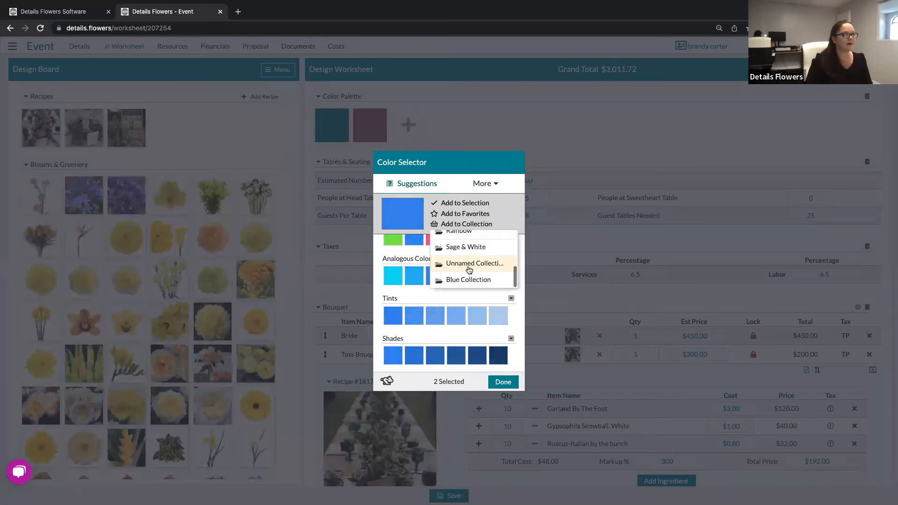
left_click(453, 279)
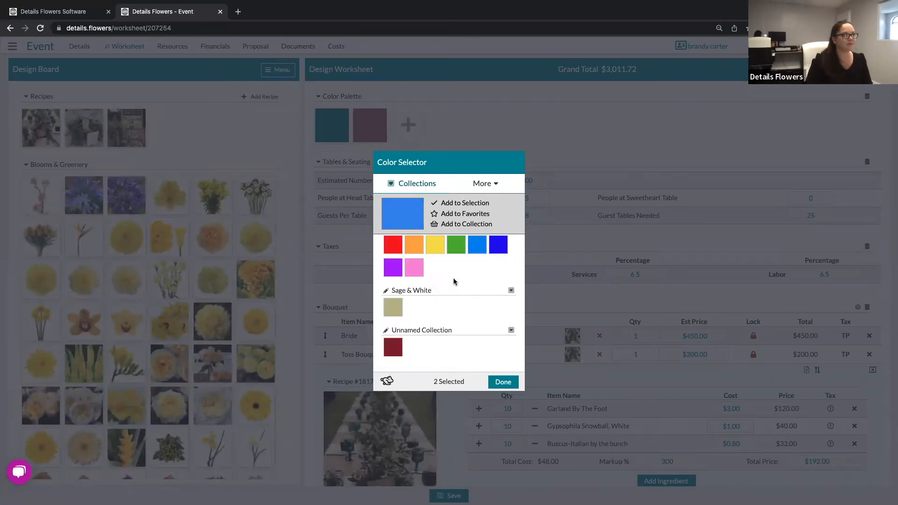
scroll(462, 305, "down", 3)
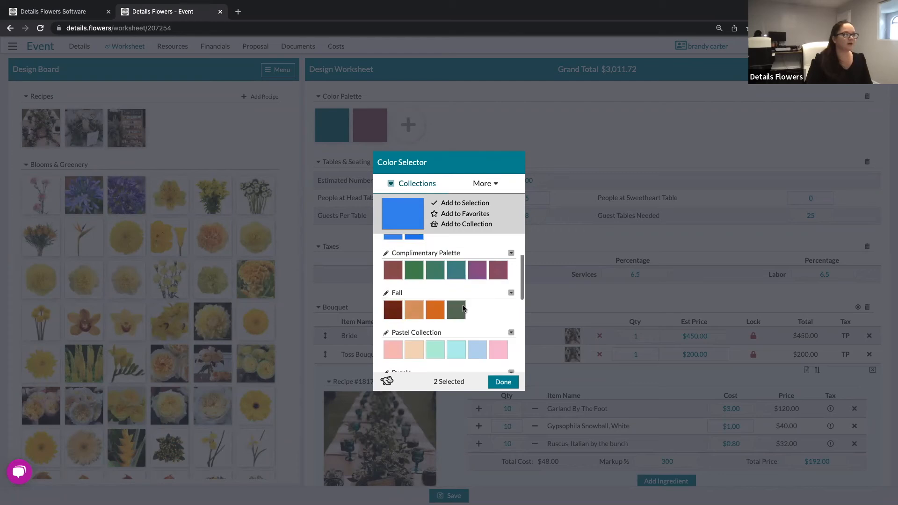
scroll(445, 281, "up", 1)
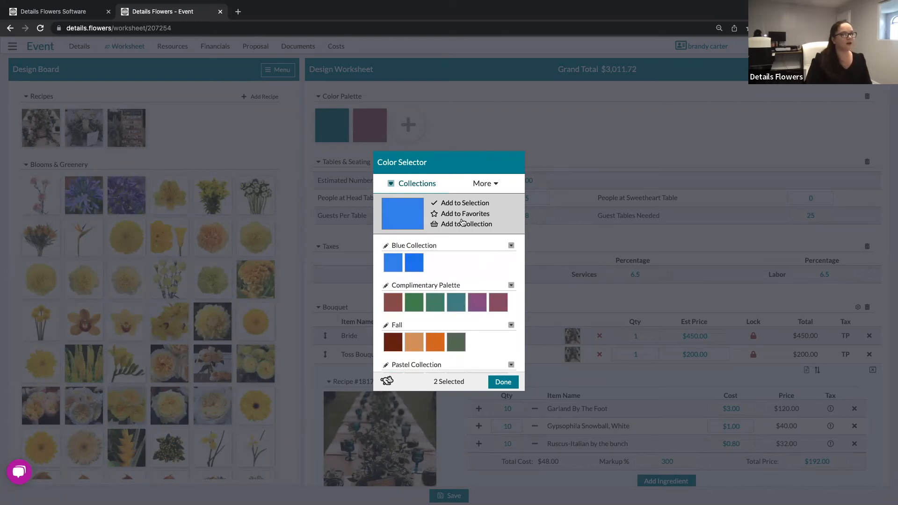
Add a second, even lighter blue tint to Blue Collection.
left_click(488, 185)
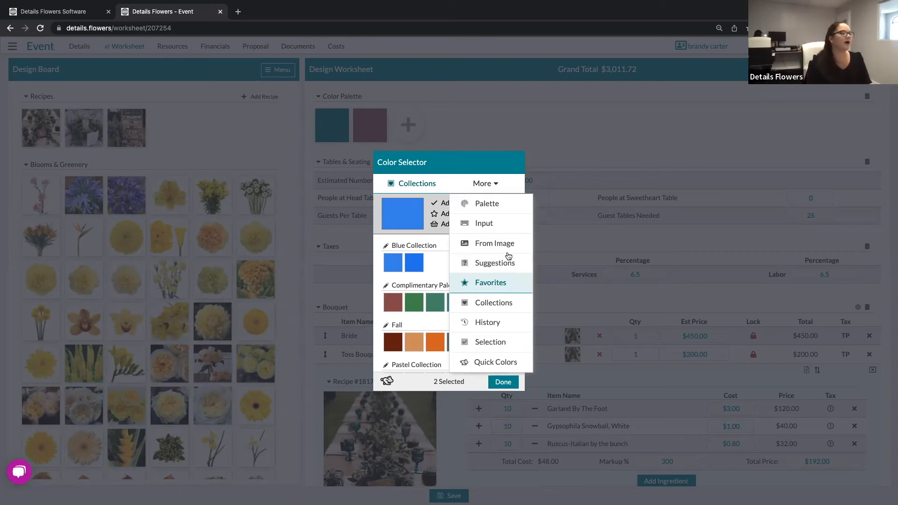
left_click(491, 263)
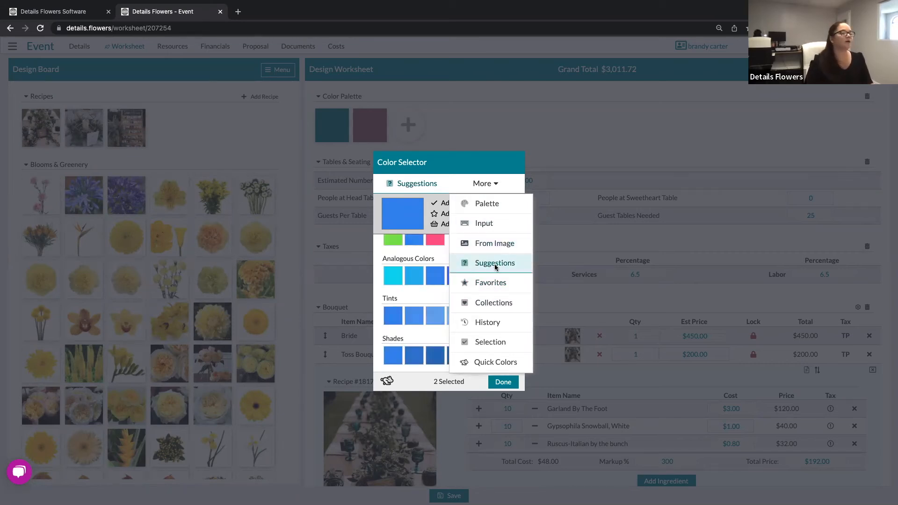
left_click(457, 316)
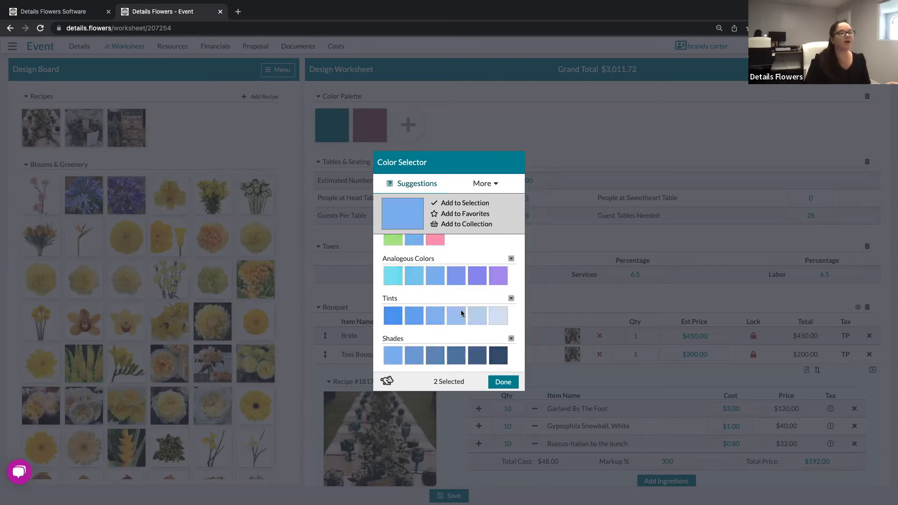
left_click(467, 224)
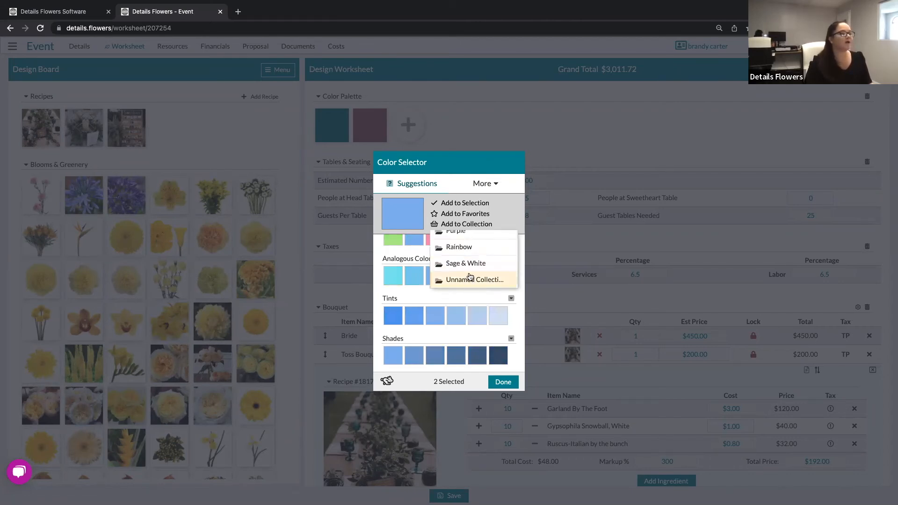
scroll(469, 277, "up", 3)
left_click(473, 254)
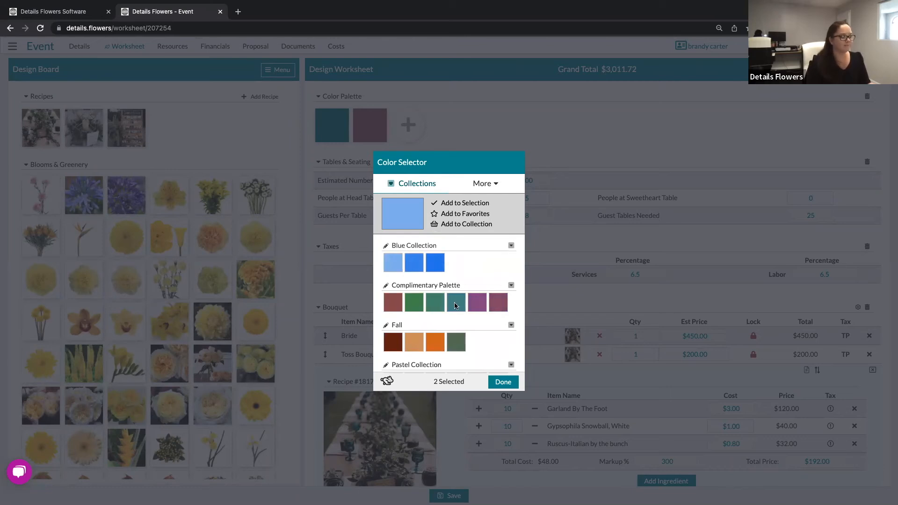
left_click(511, 246)
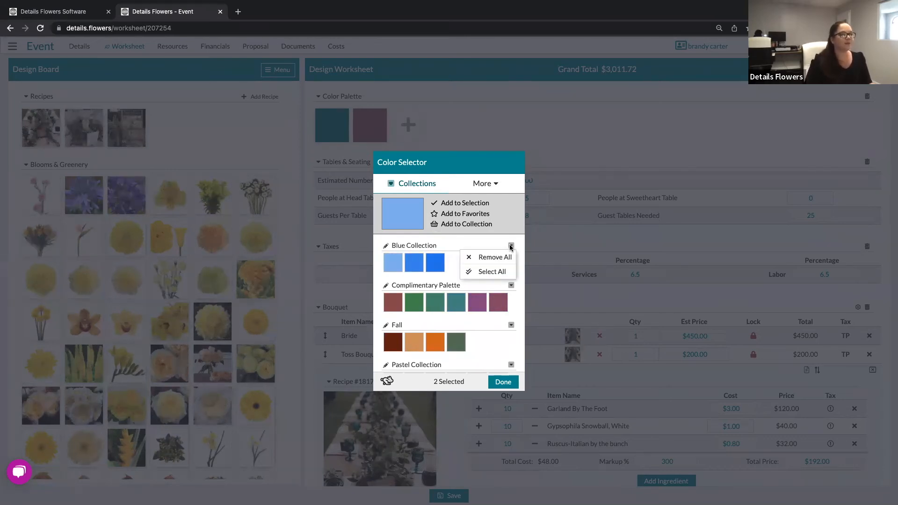
Select all three Blue Collection blues, remove teal and plum from the selection, and finish.
left_click(491, 272)
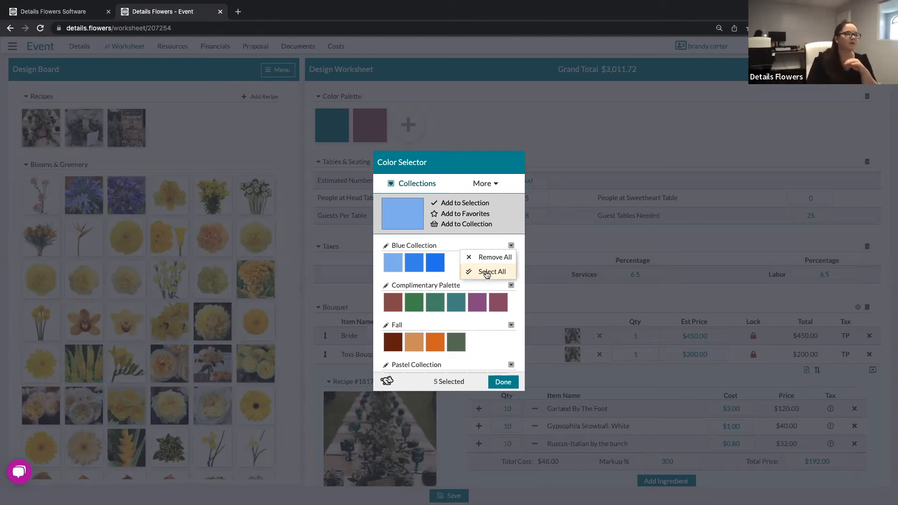
left_click(446, 383)
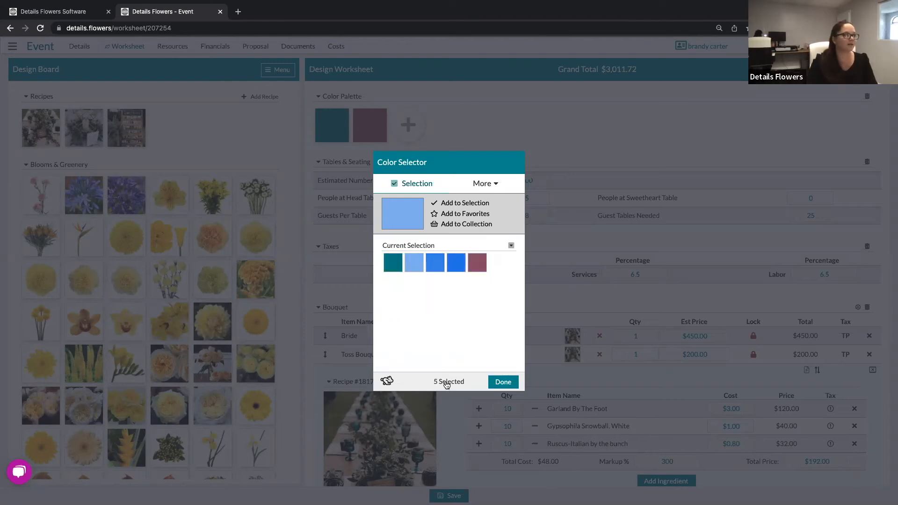
left_click(400, 265)
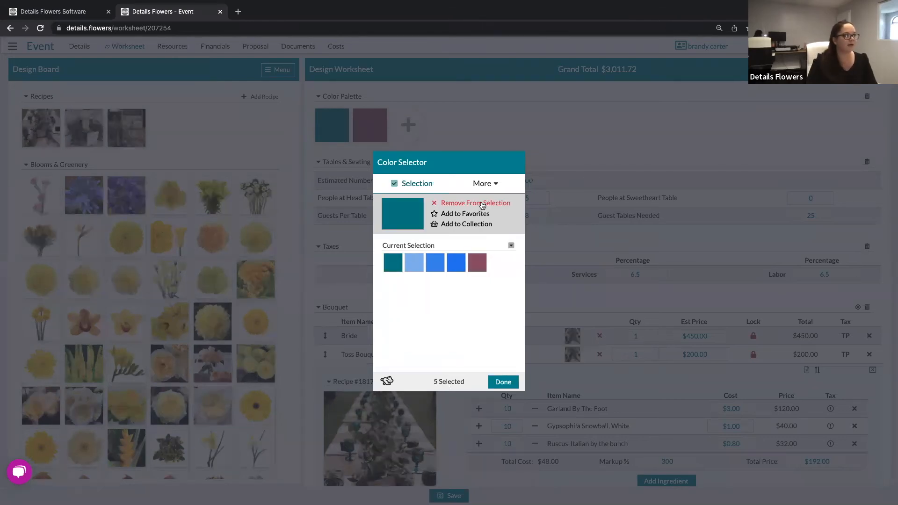
left_click(482, 204)
left_click(456, 264)
left_click(473, 204)
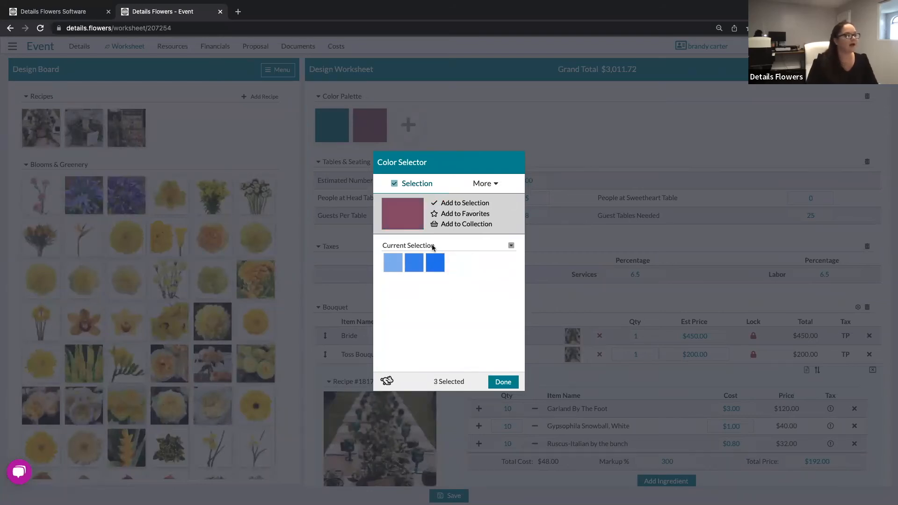
left_click(507, 383)
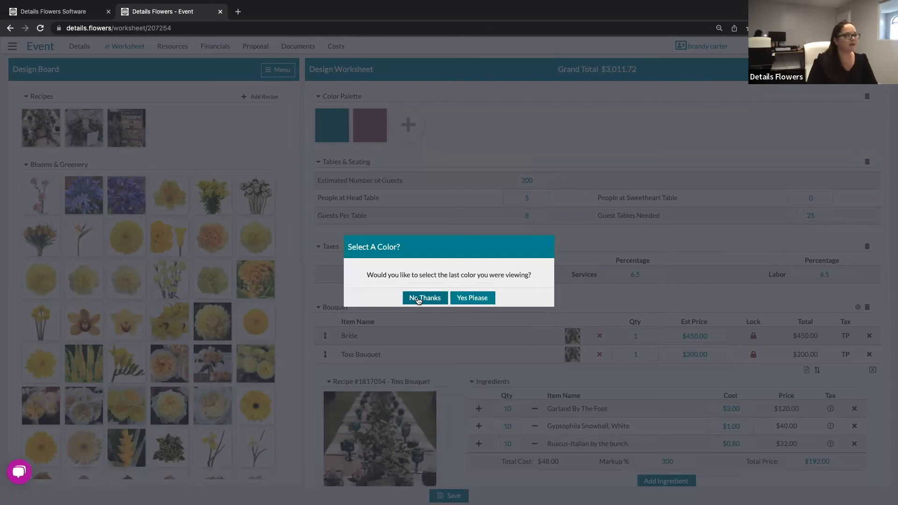
Decline adding the last-viewed colour so the palette keeps only the three blues.
left_click(424, 299)
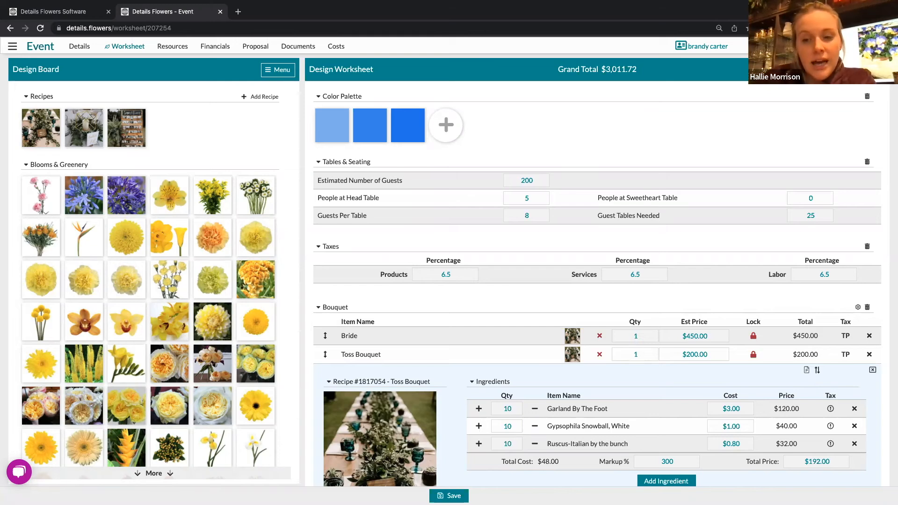
Reopen the Color Selector in its From Image view to pick colours from a photo.
left_click(447, 125)
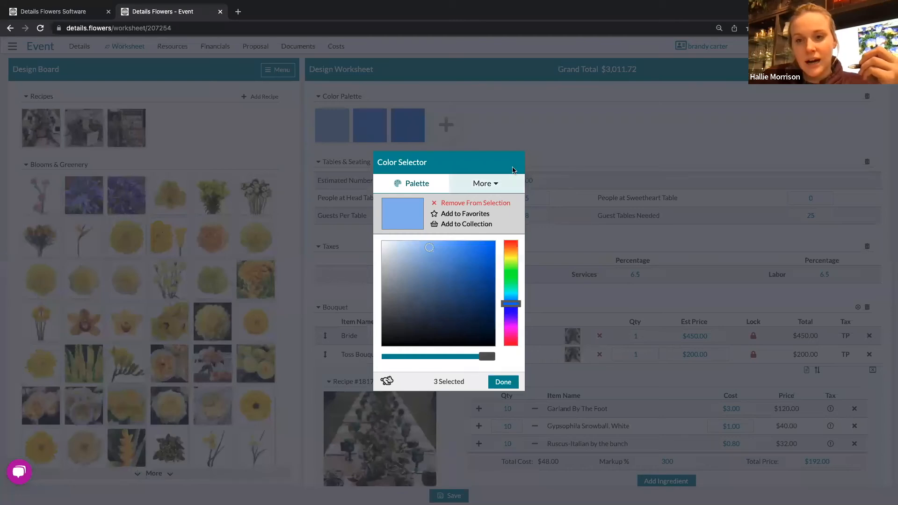
left_click(477, 188)
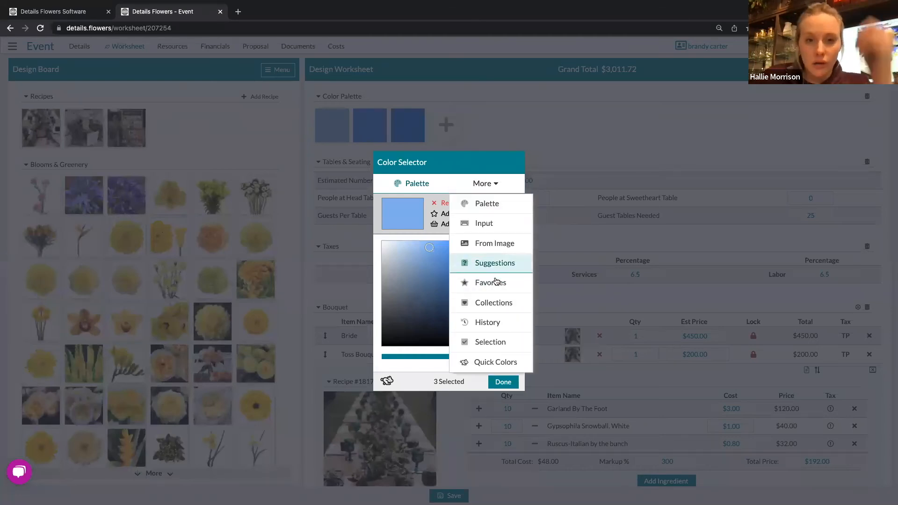
left_click(493, 245)
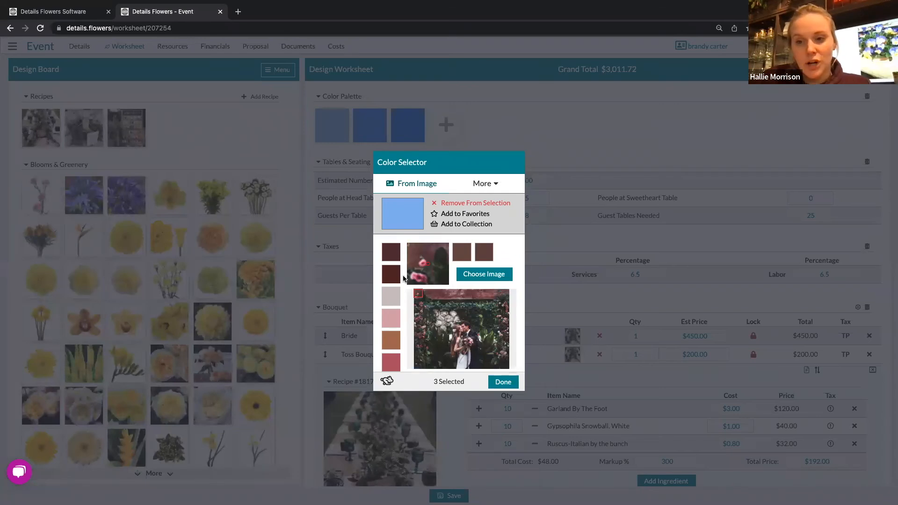
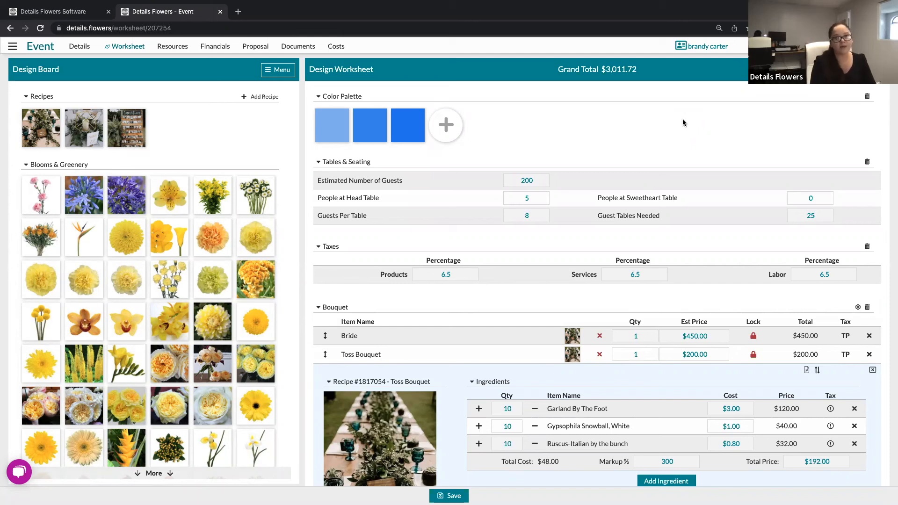
Switch to the Recipe Gallery from the Resources menu, leaving the worksheet without saving.
left_click(173, 46)
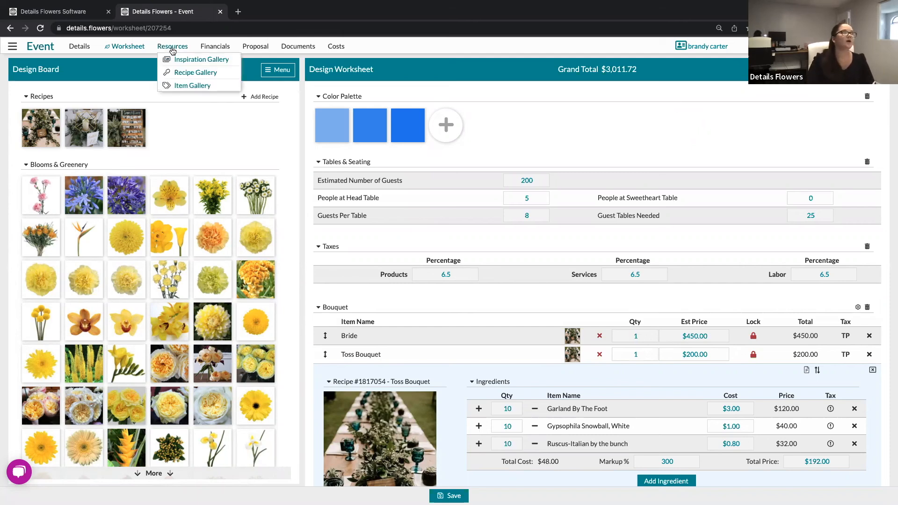
left_click(185, 73)
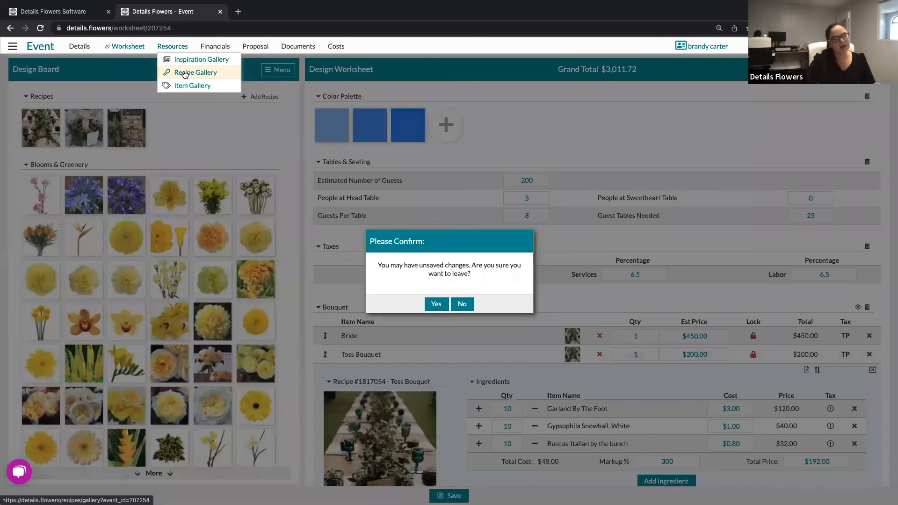
left_click(436, 305)
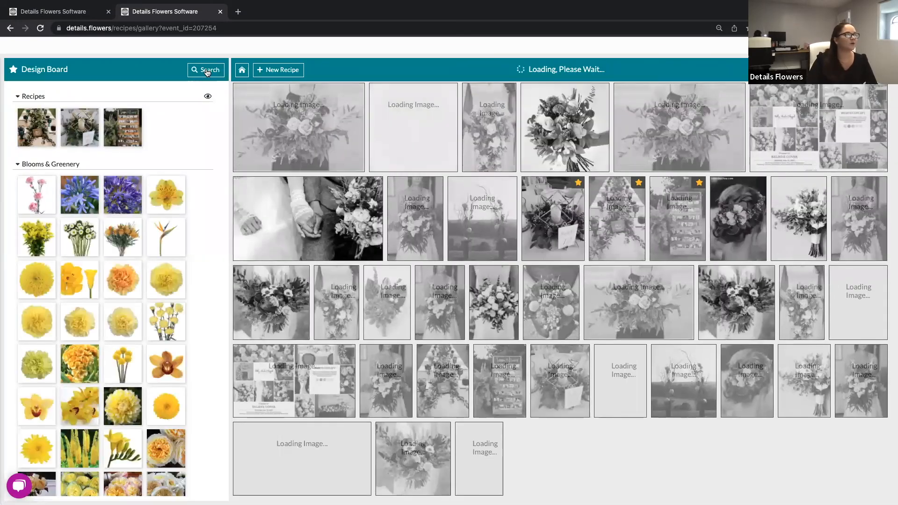
Browse the recipe Search & Filters category list, then start a new recipe.
left_click(208, 71)
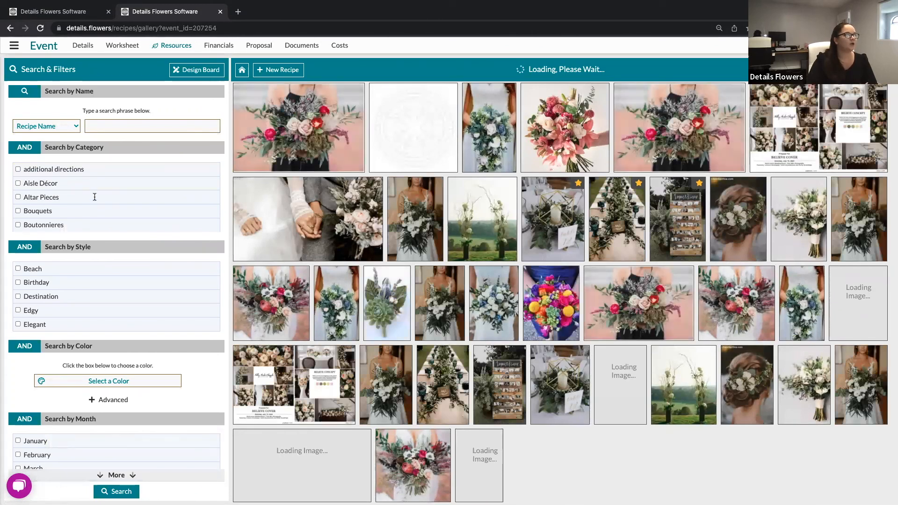
scroll(94, 197, "down", 5)
scroll(95, 200, "down", 10)
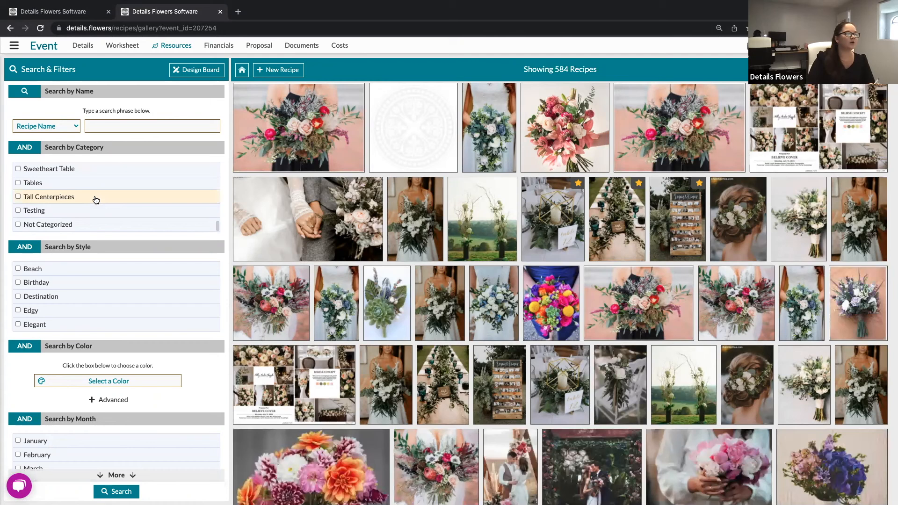
scroll(96, 200, "up", 1)
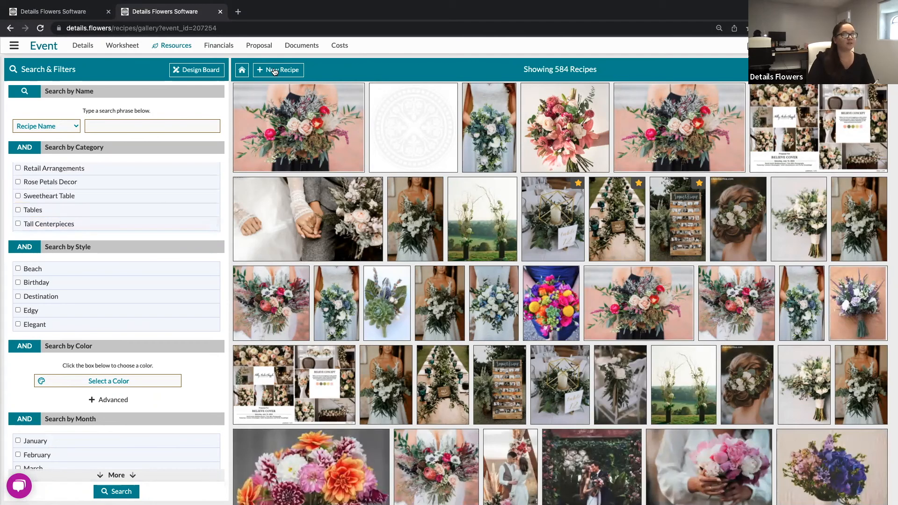
left_click(275, 71)
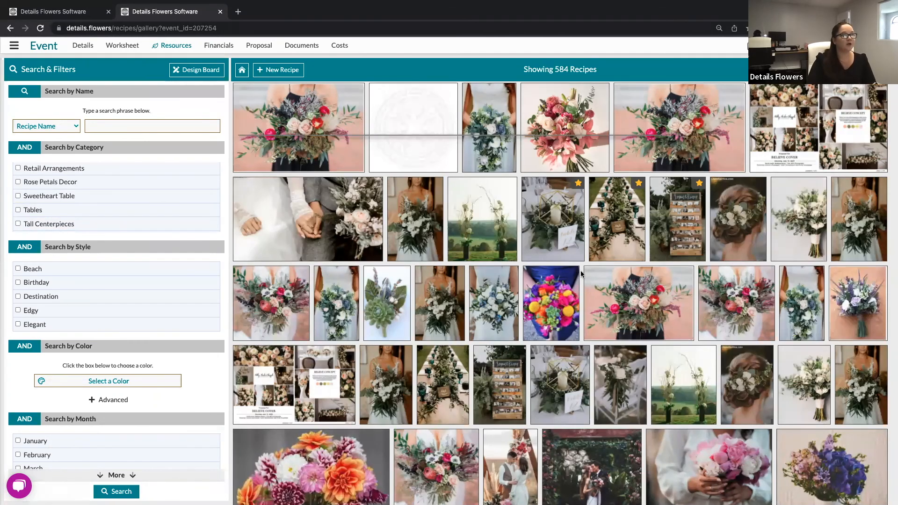
left_click(612, 265)
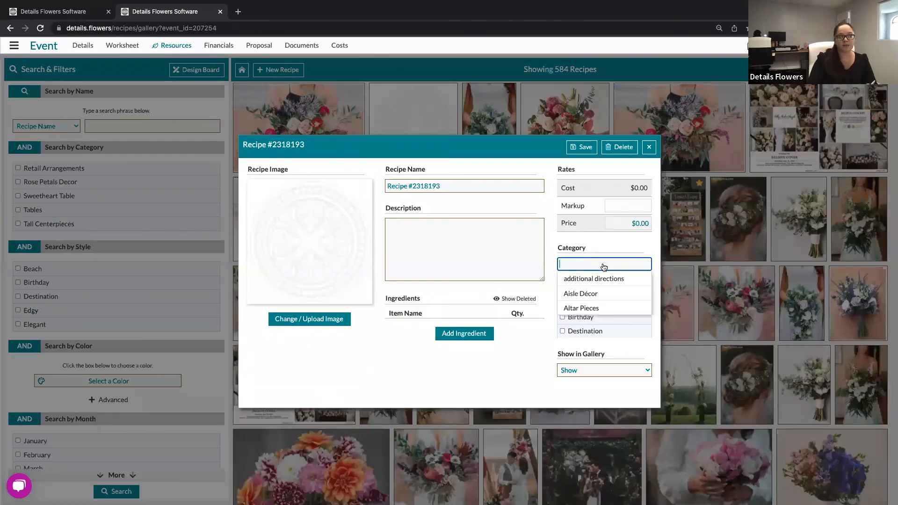
left_click(627, 241)
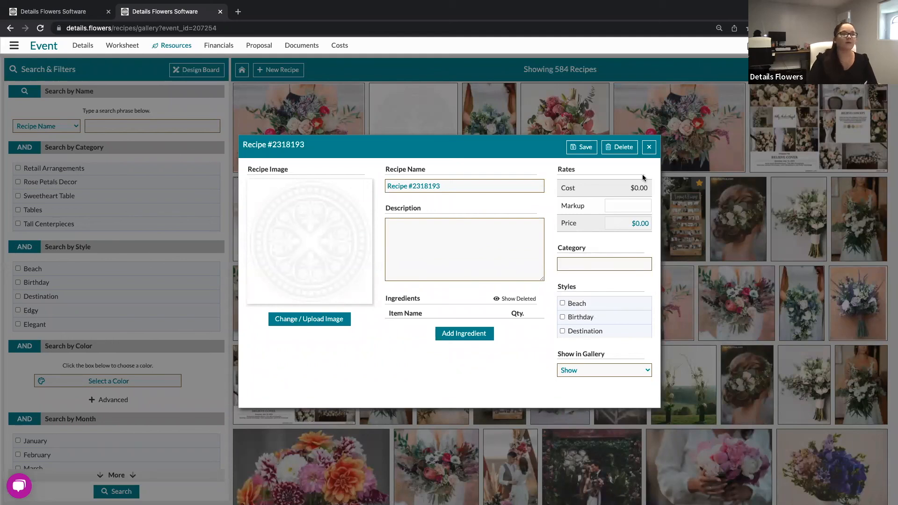
left_click(649, 149)
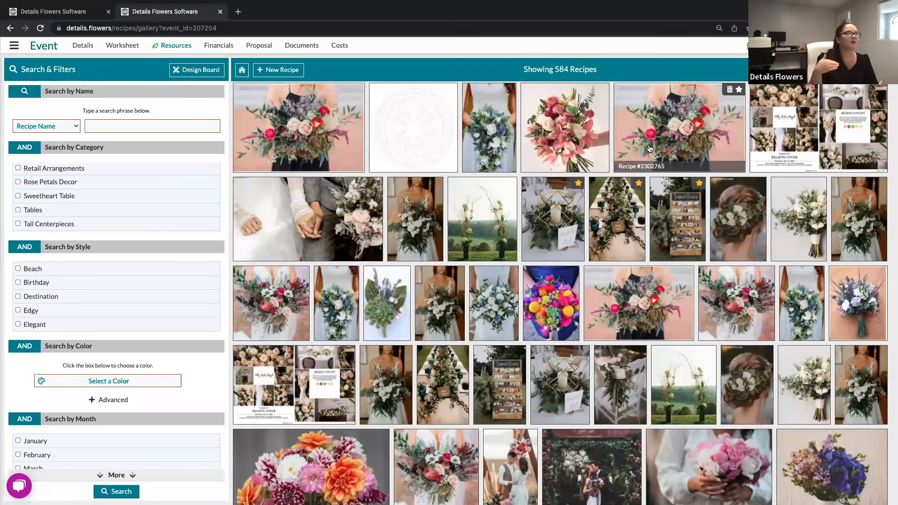